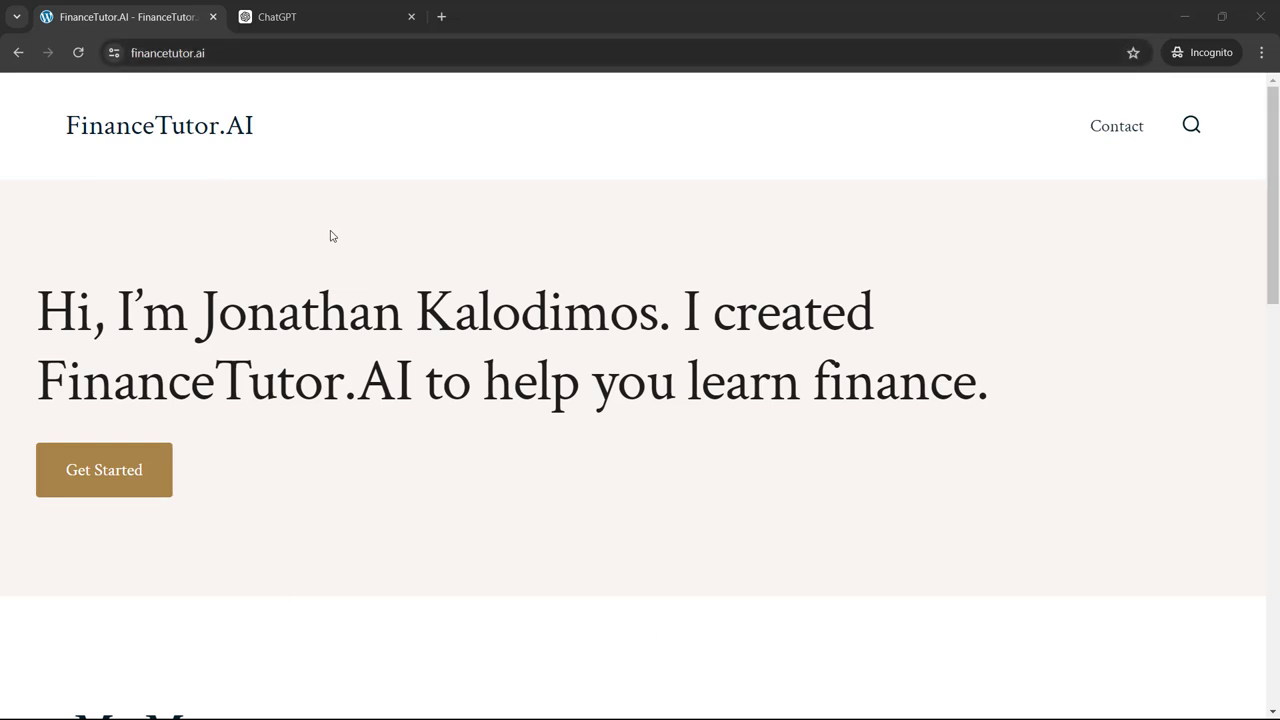
Open the FinanceTutor.AI chat app from its landing page and compare its start screen with ChatGPT's.
click(145, 471)
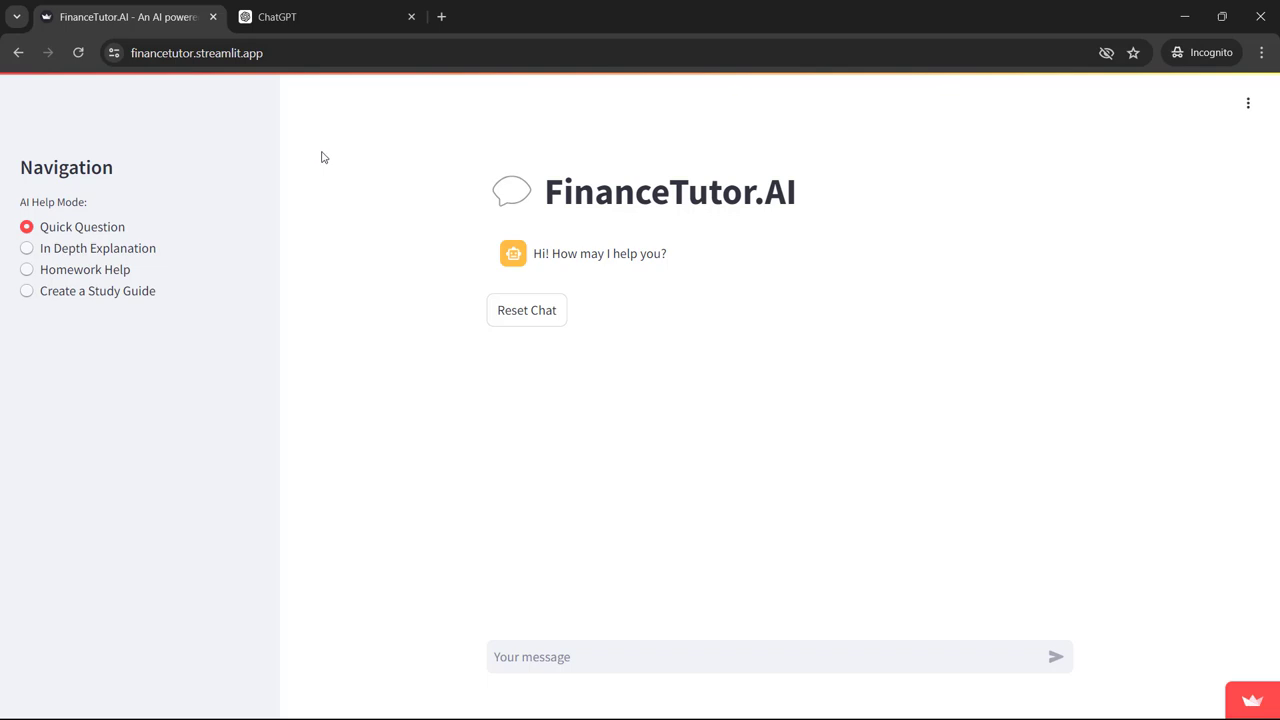
click(306, 27)
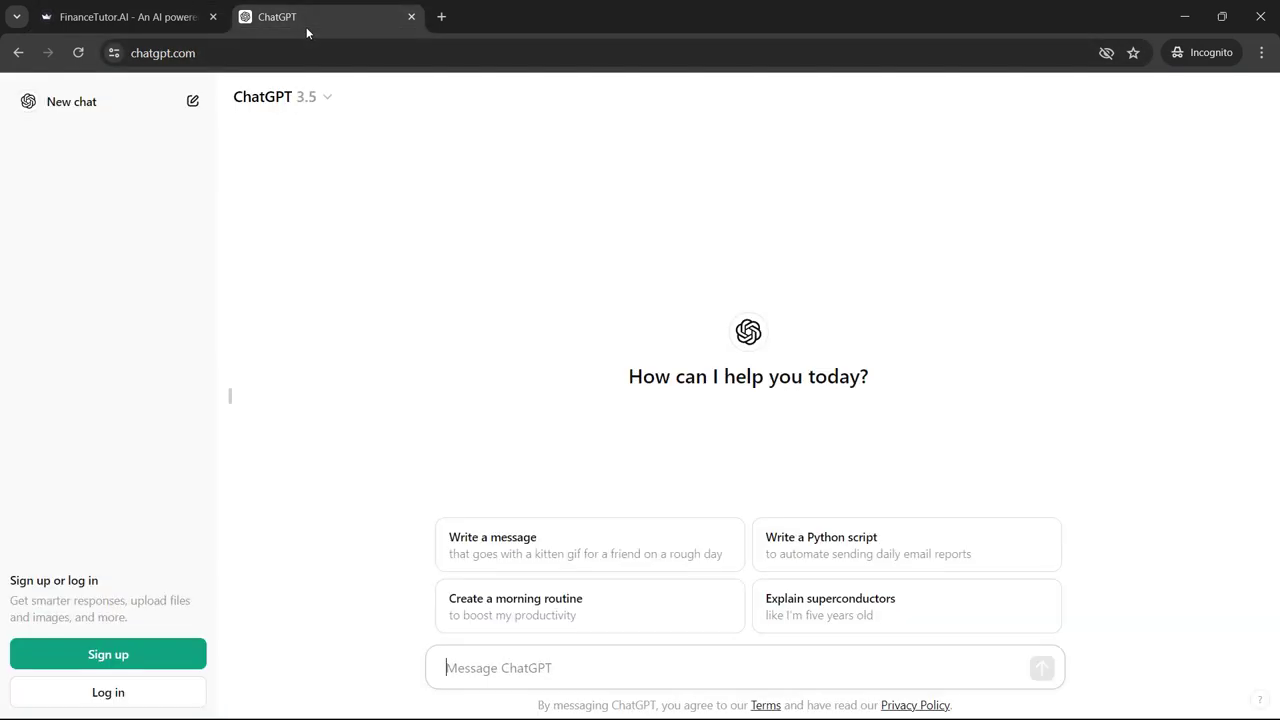
click(157, 20)
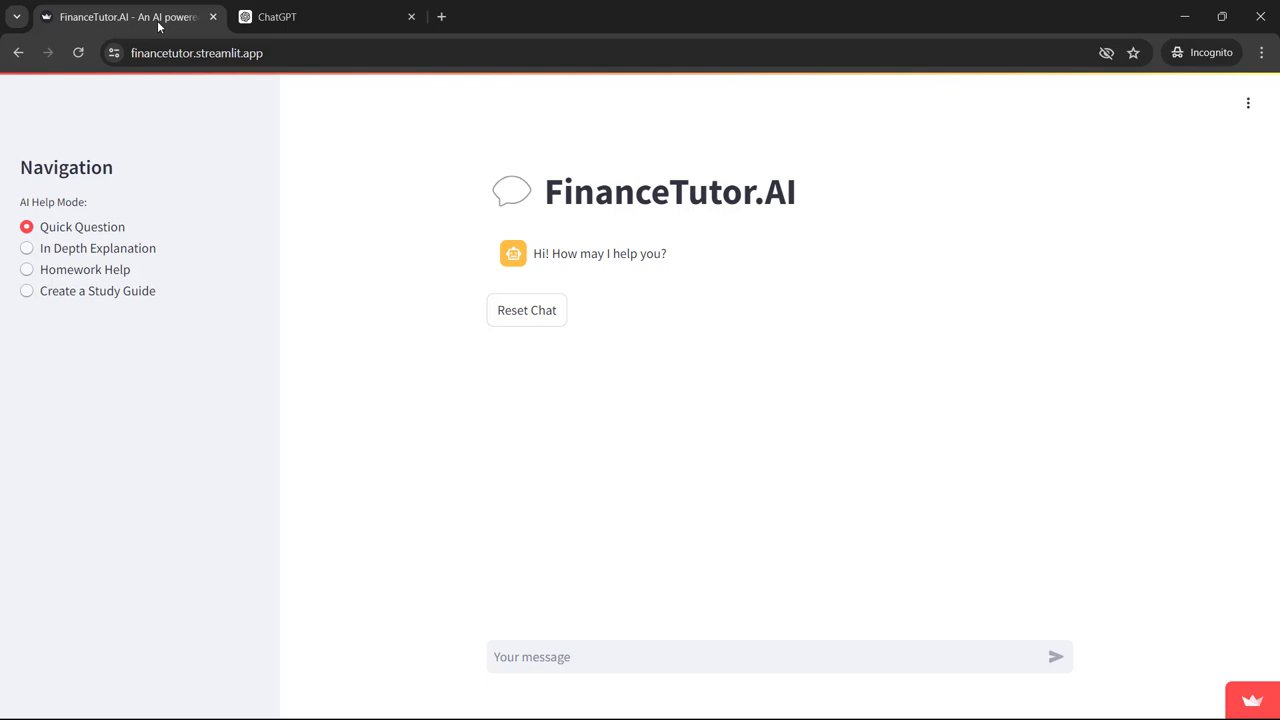
click(336, 17)
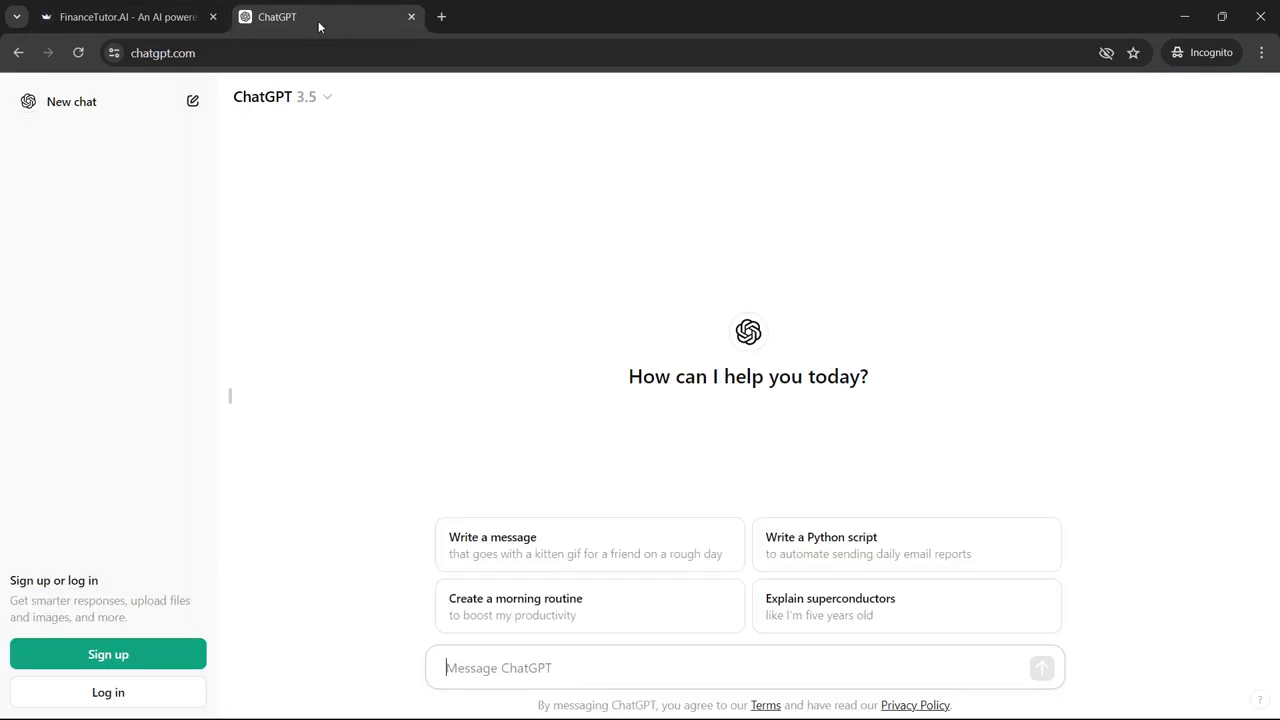
click(168, 20)
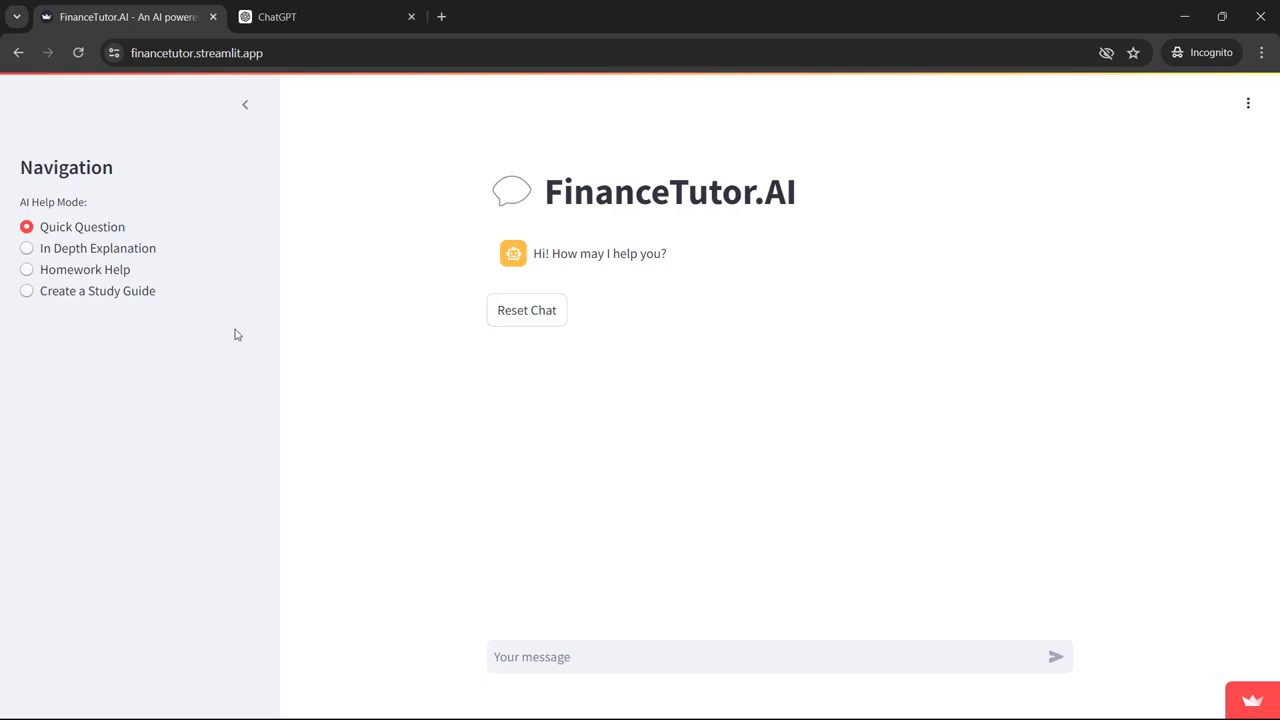
Ask FinanceTutor.AI "What is CAPM?" in Quick Question mode.
click(558, 648)
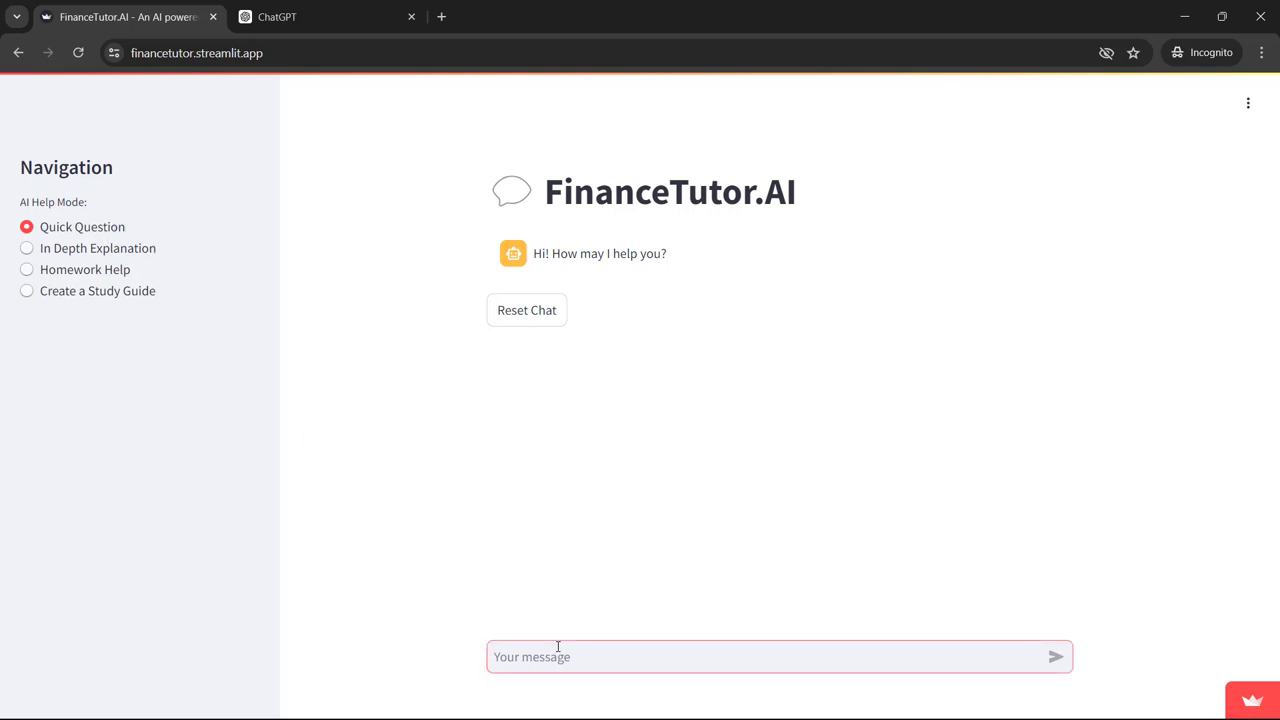
text(What is CAPM?)
key(Return)
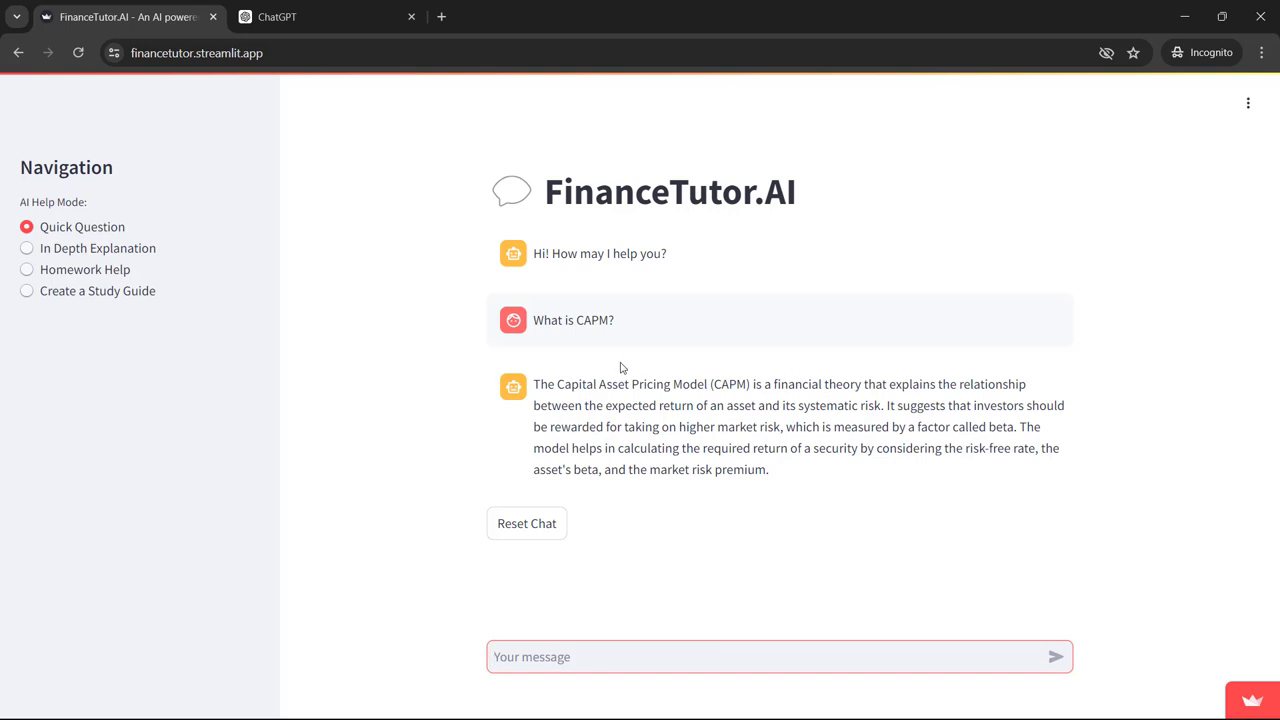
Change the AI help mode to In Depth Explanation and ask "What is CAPM?" again.
click(25, 249)
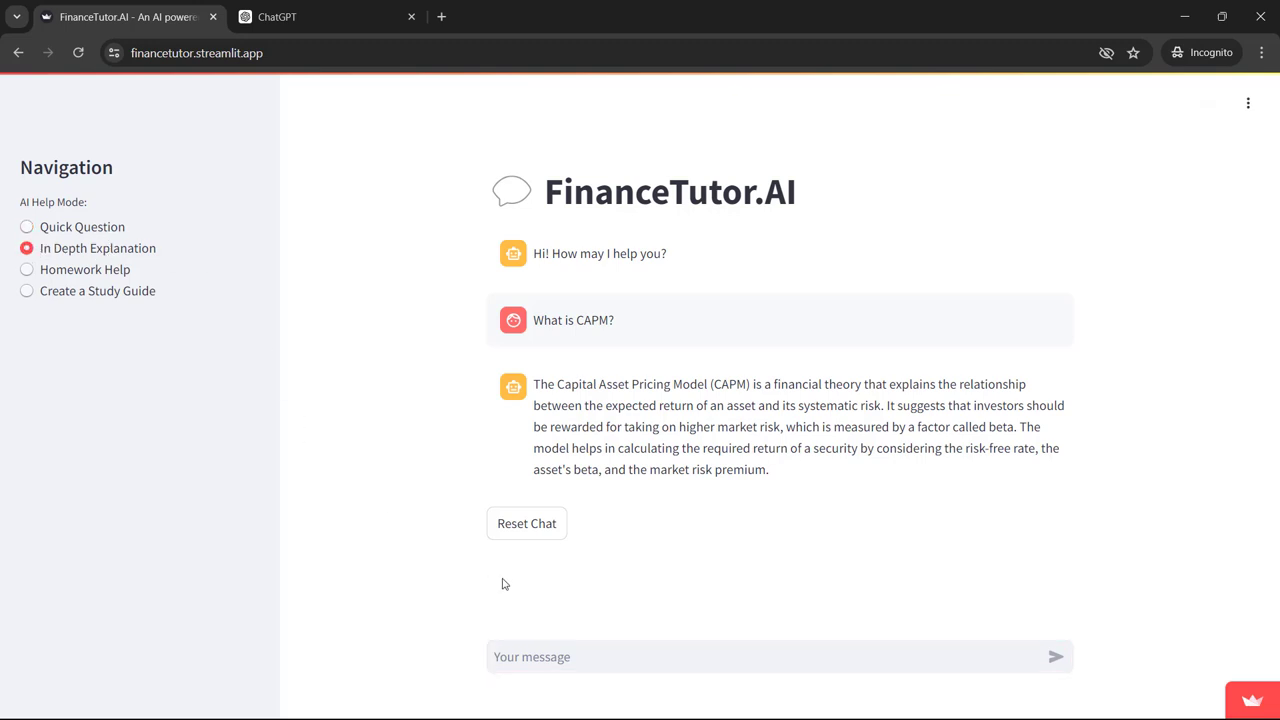
click(564, 656)
text(W)
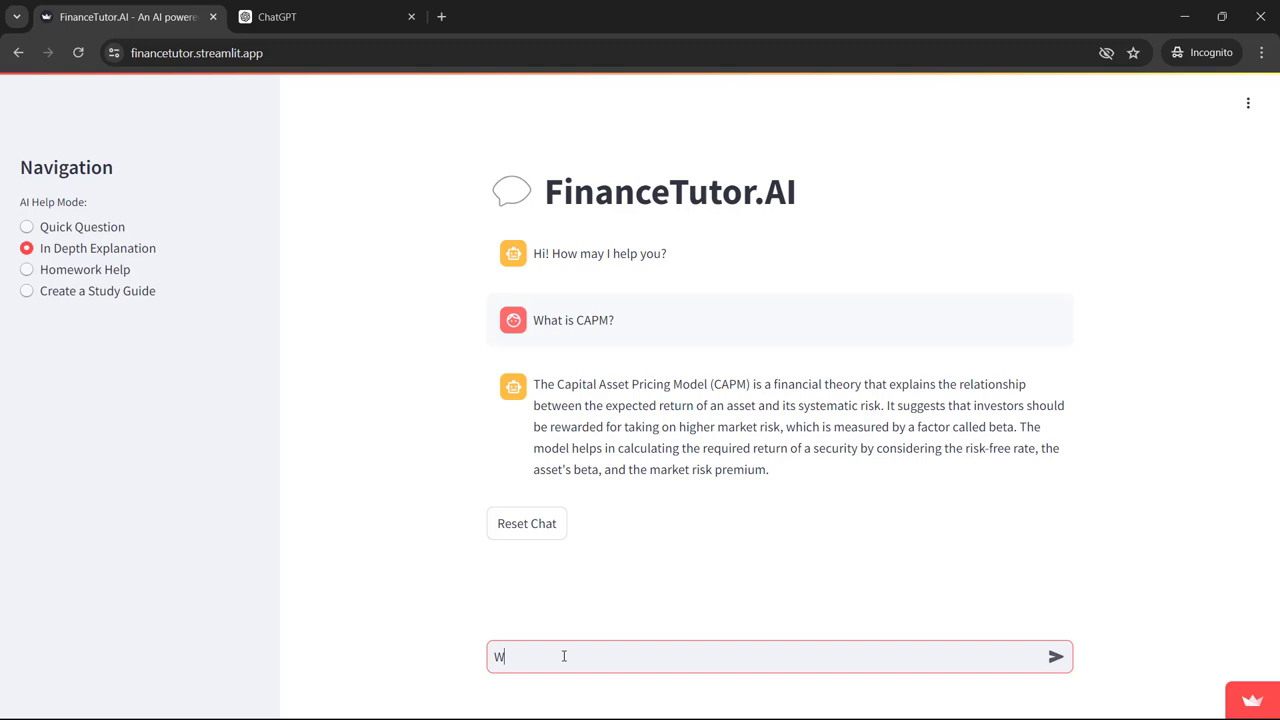
text(hat is CAPM?)
key(Return)
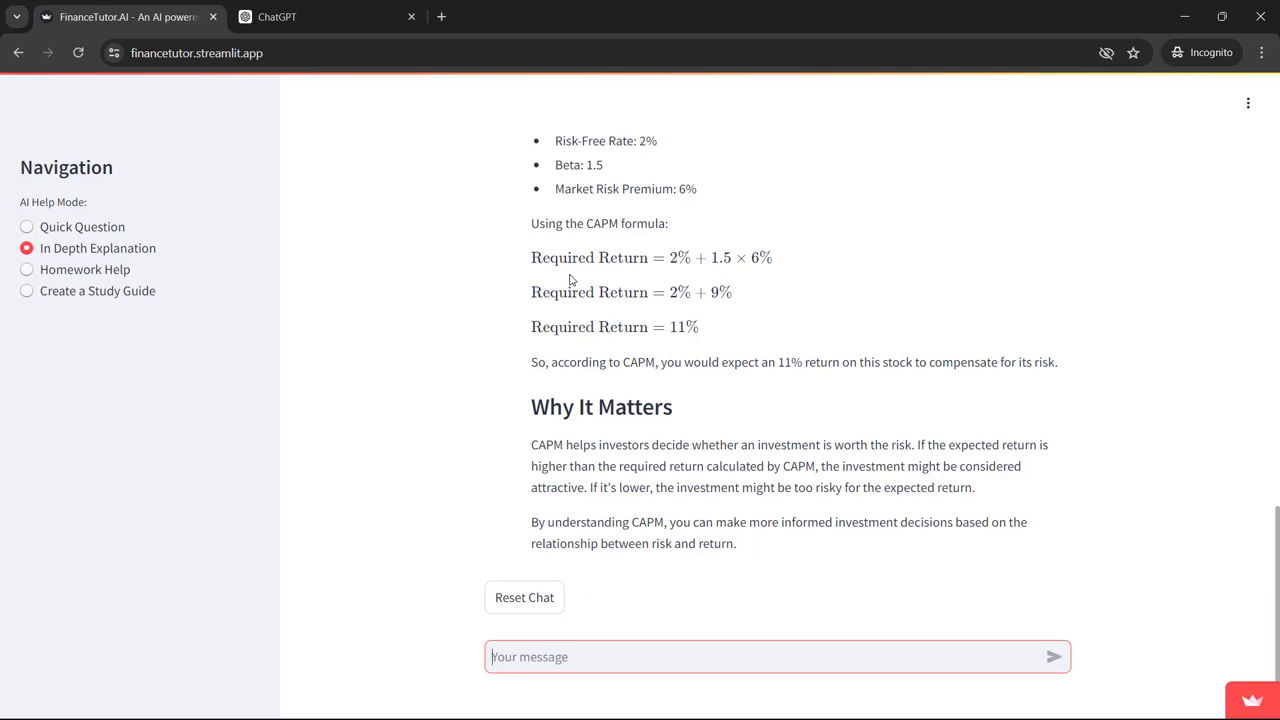
Read the in-depth CAPM answer, from its key concepts and formula through the worked example to why it matters.
scroll(578, 290, up, 5)
scroll(586, 303, up, 3)
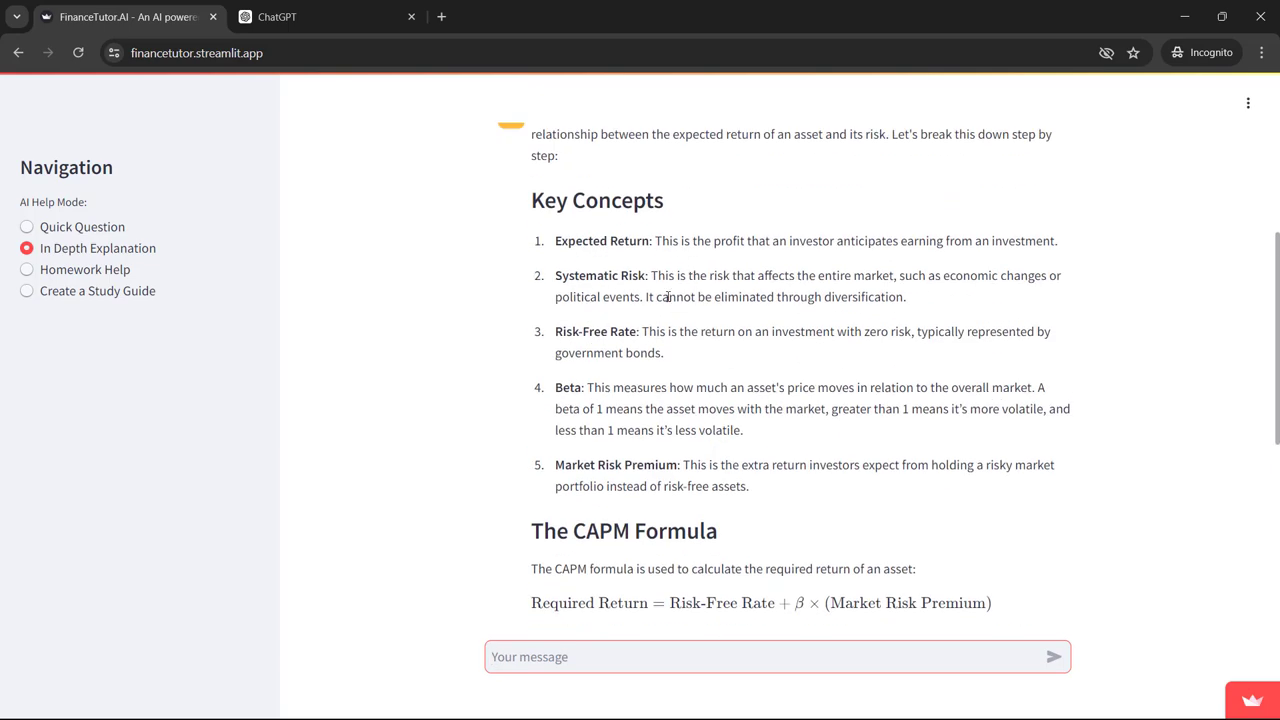
scroll(670, 328, up, 3)
scroll(688, 358, down, 3)
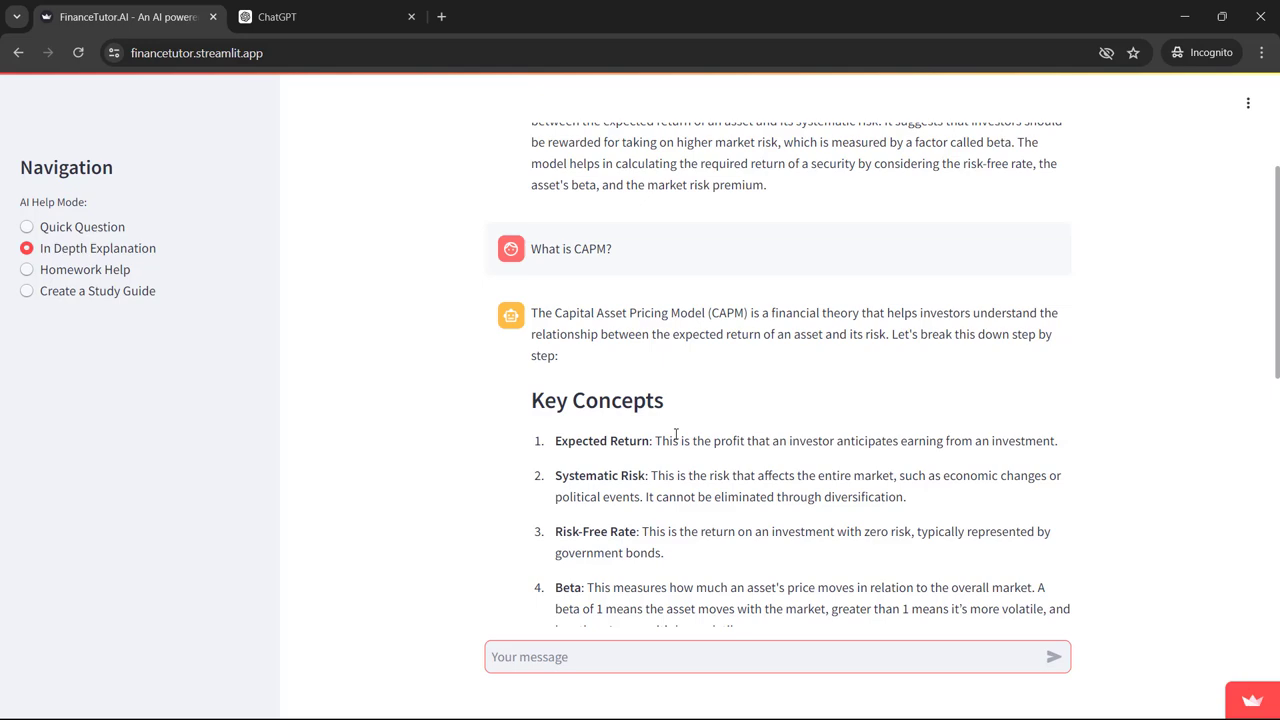
scroll(830, 364, down, 3)
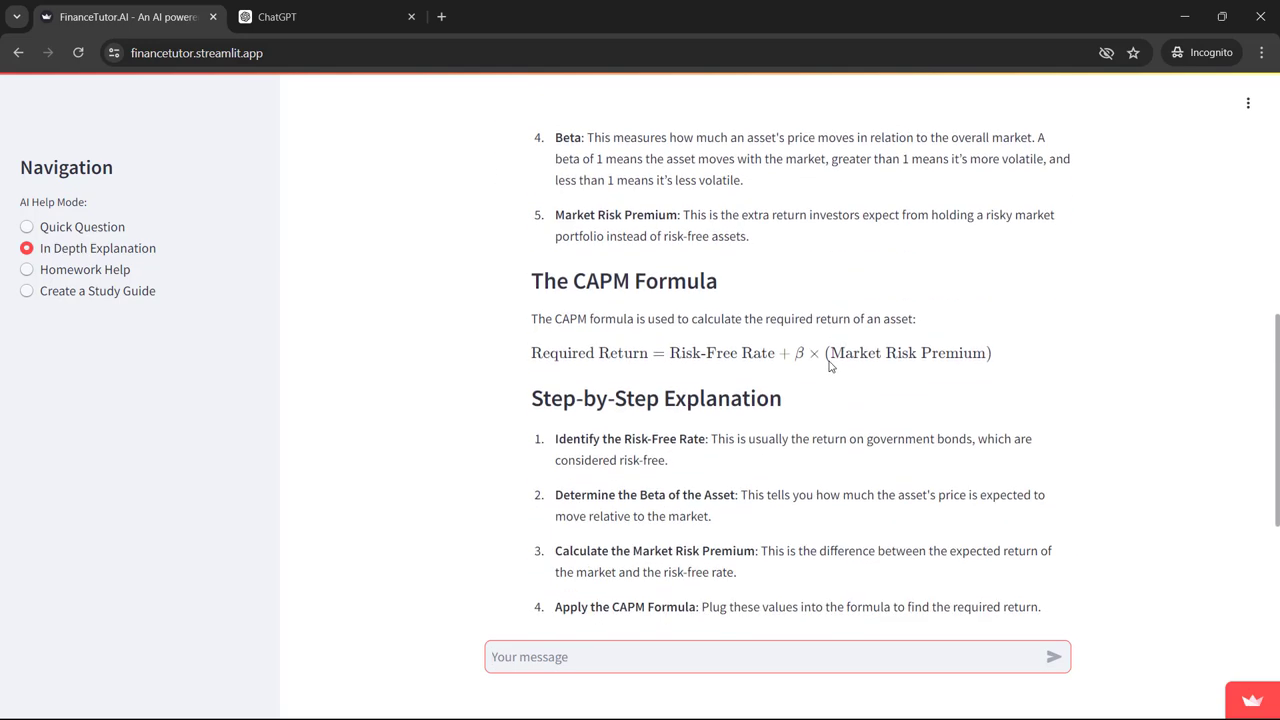
scroll(706, 517, down, 3)
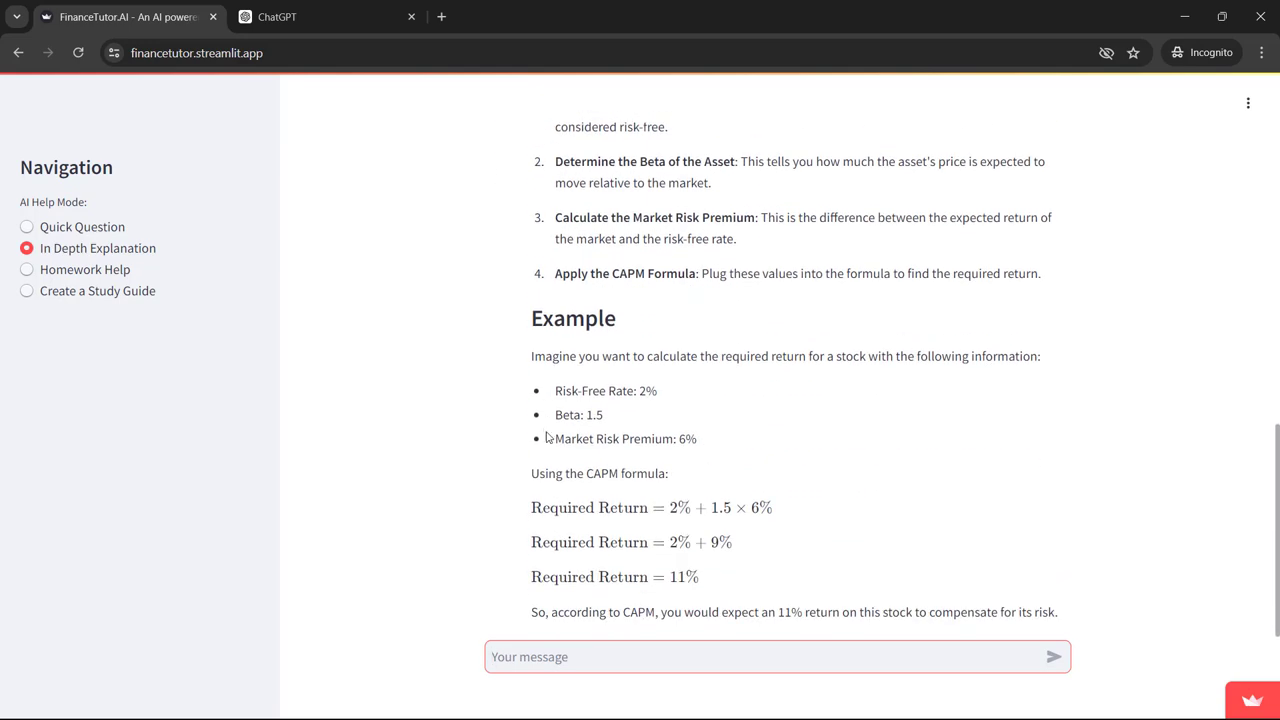
scroll(549, 437, down, 2)
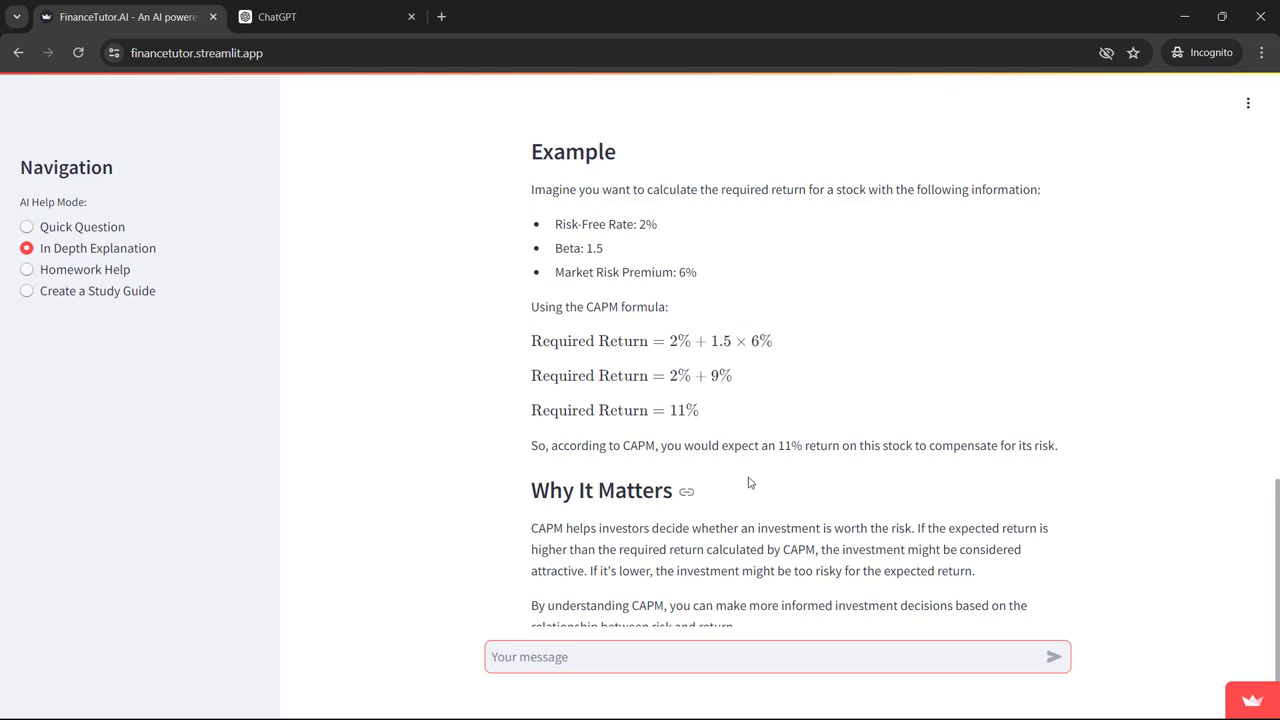
scroll(650, 485, down, 1)
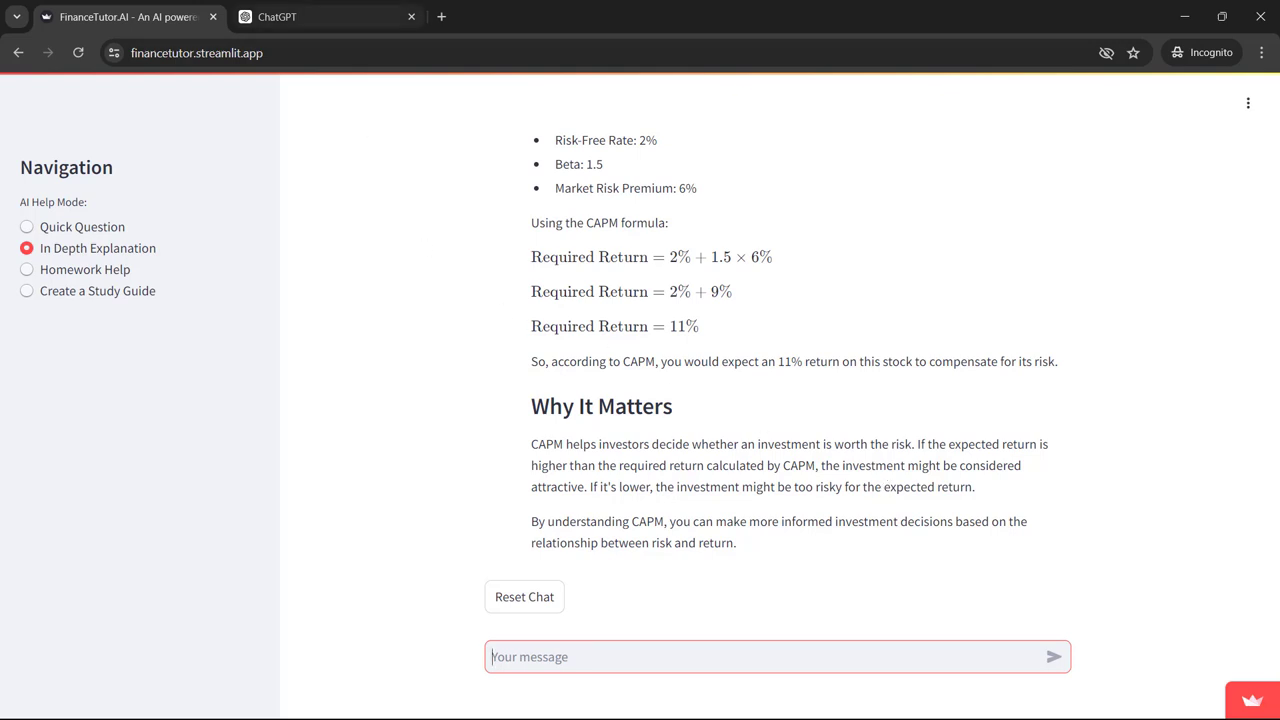
Switch to ChatGPT, ask it "What is CAPM?" and review its answer from the beginning.
click(303, 16)
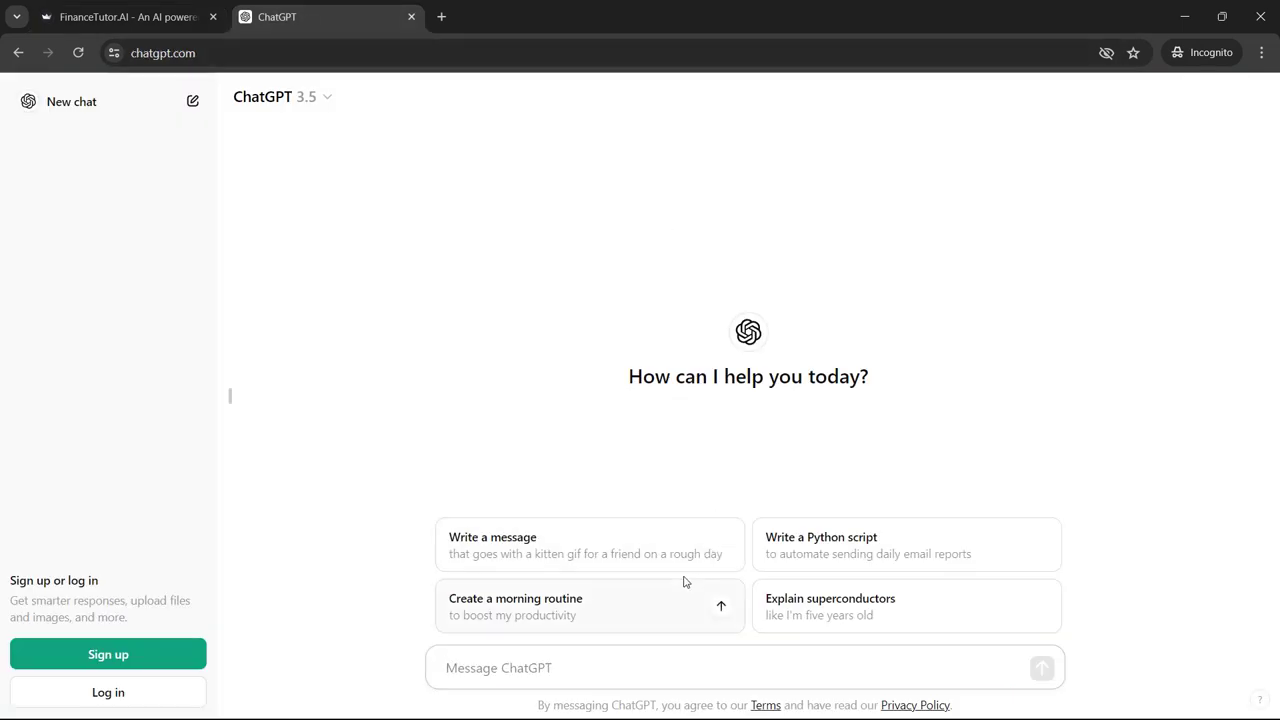
text(What is CAPM?)
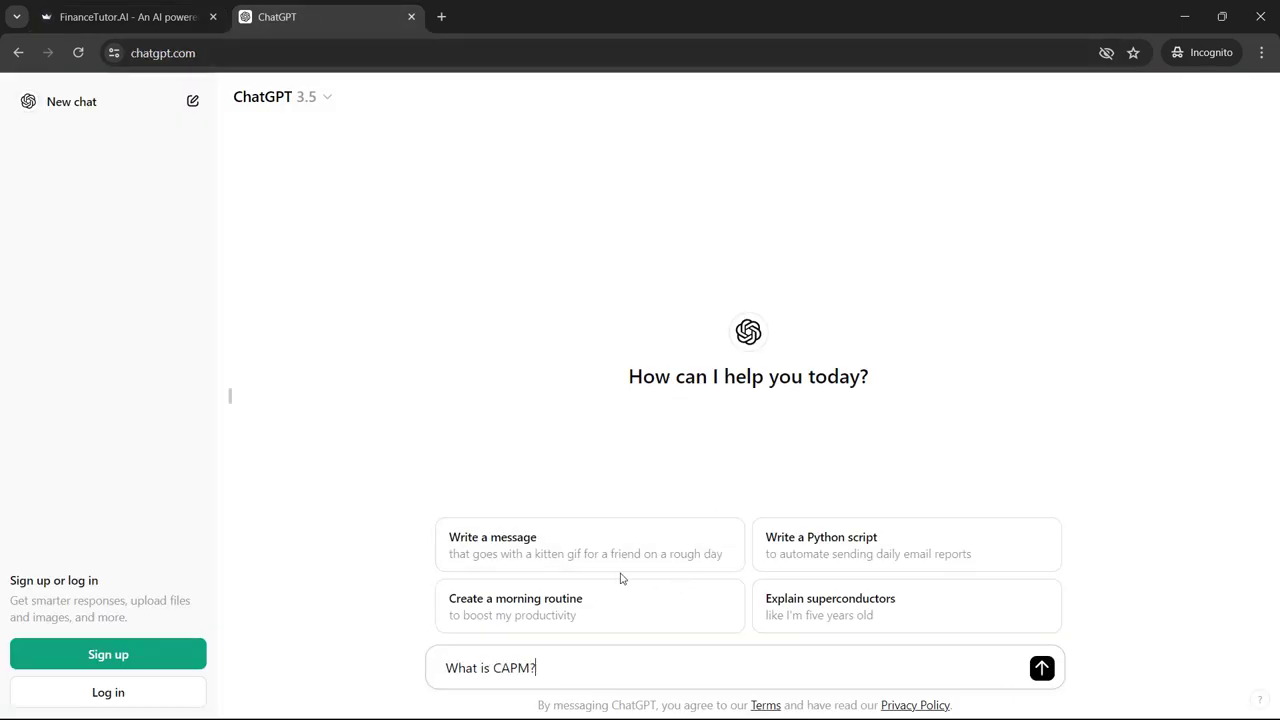
key(Return)
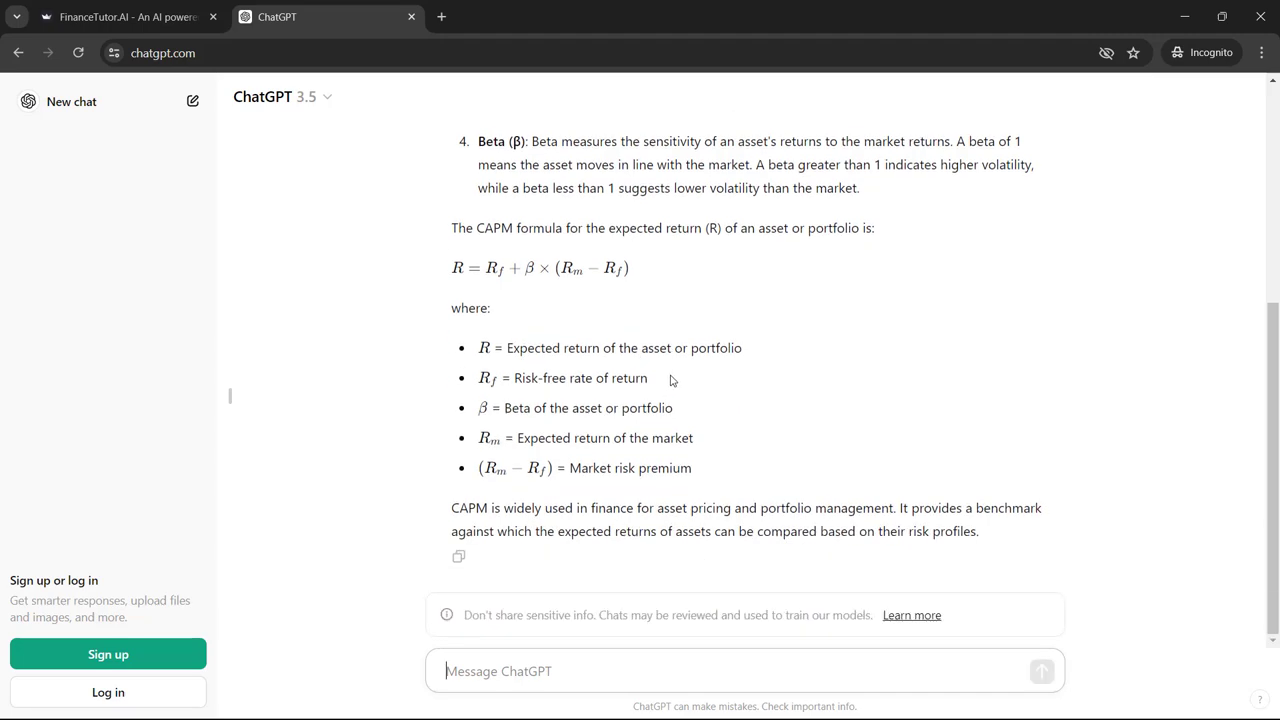
scroll(672, 380, up, 3)
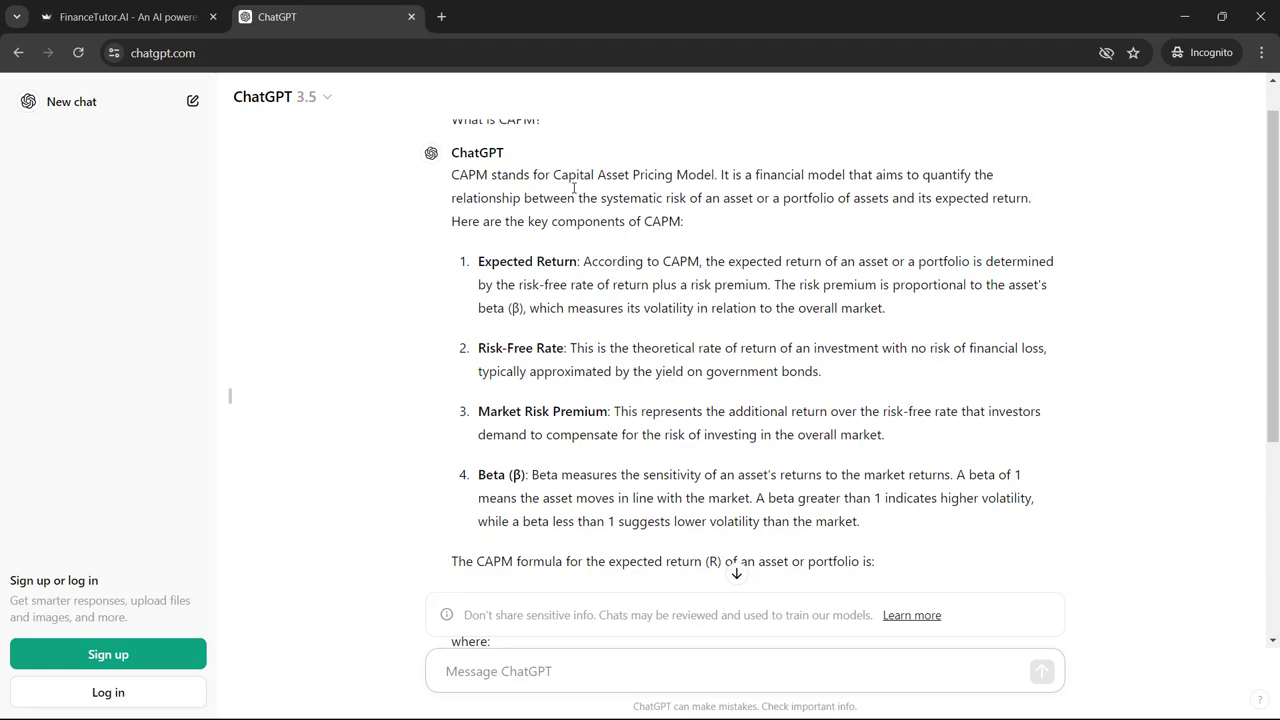
In FinanceTutor.AI's Homework Help mode, ask "Which of the following balance sheet item is classified as a fixed asset?" with options inventory, goodwill, equipment, accounts receivable.
click(162, 18)
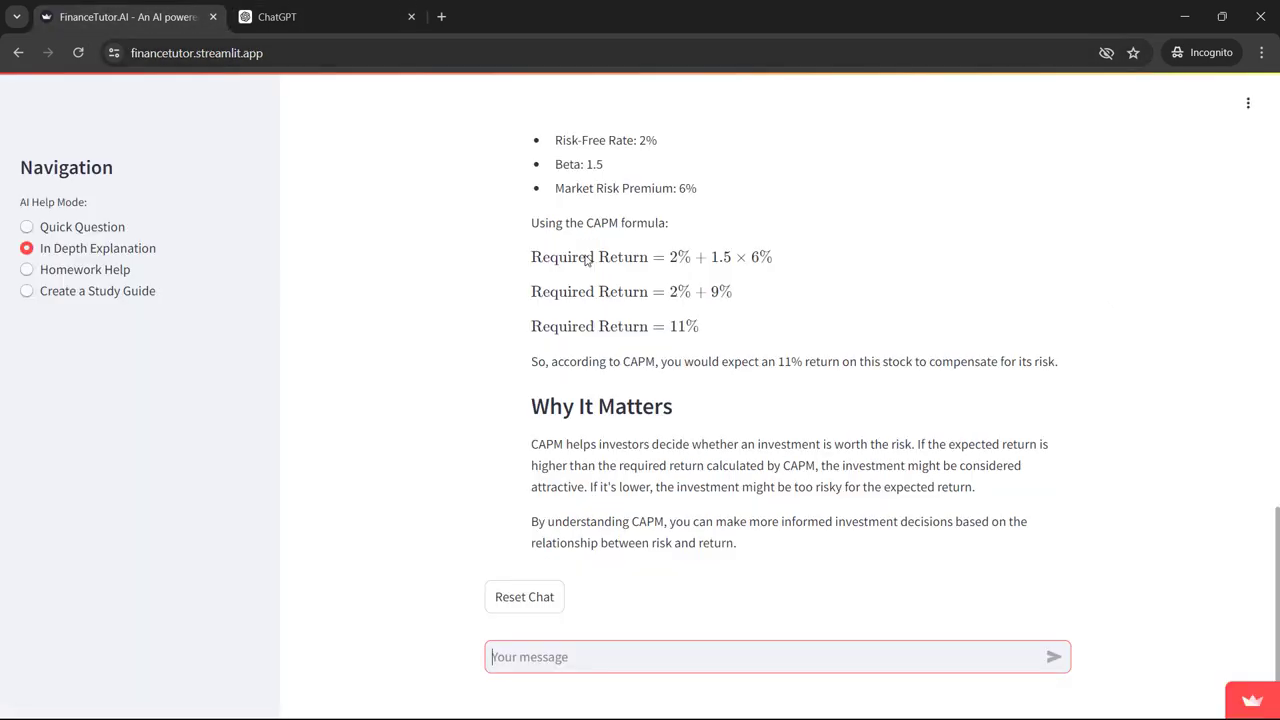
scroll(679, 326, up, 3)
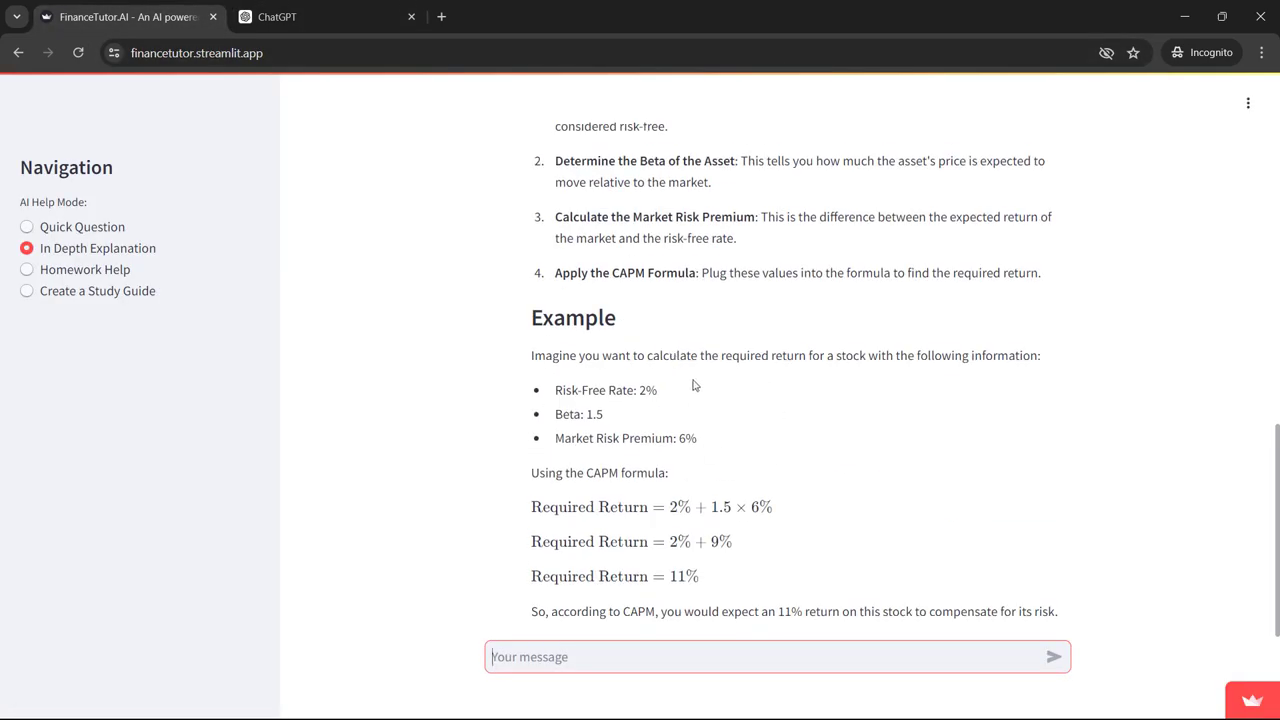
scroll(623, 351, up, 1)
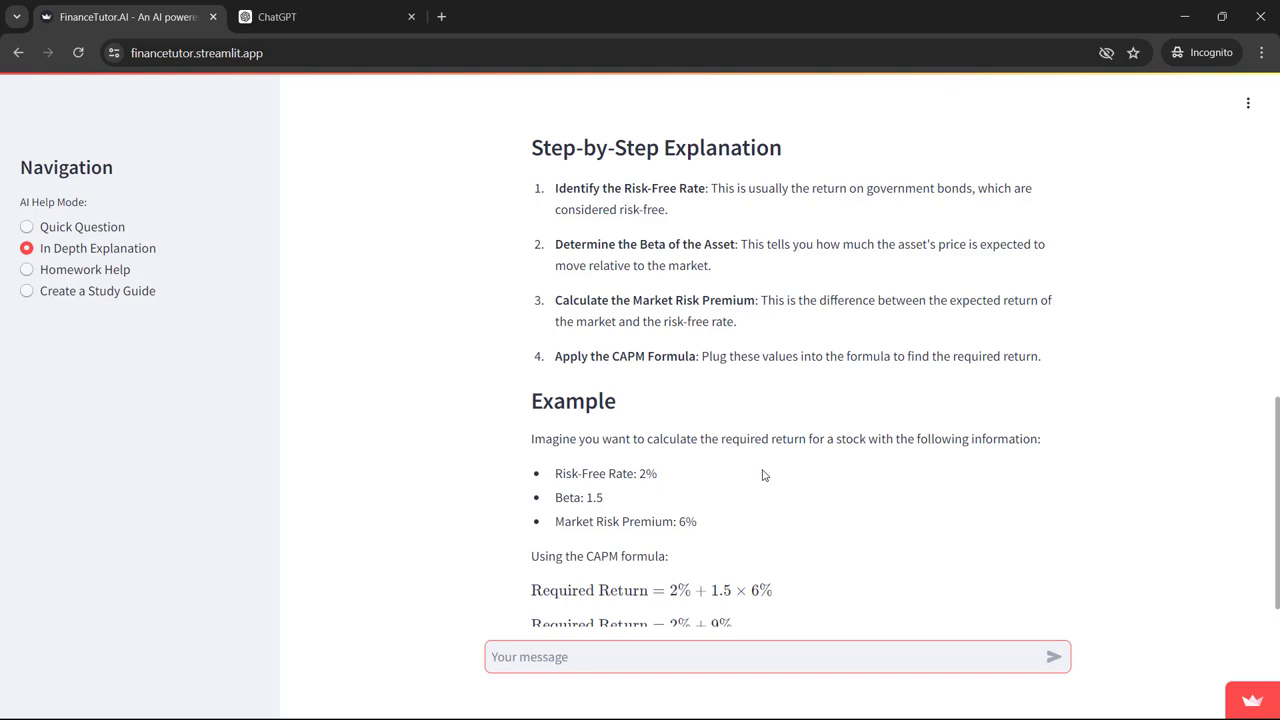
click(27, 270)
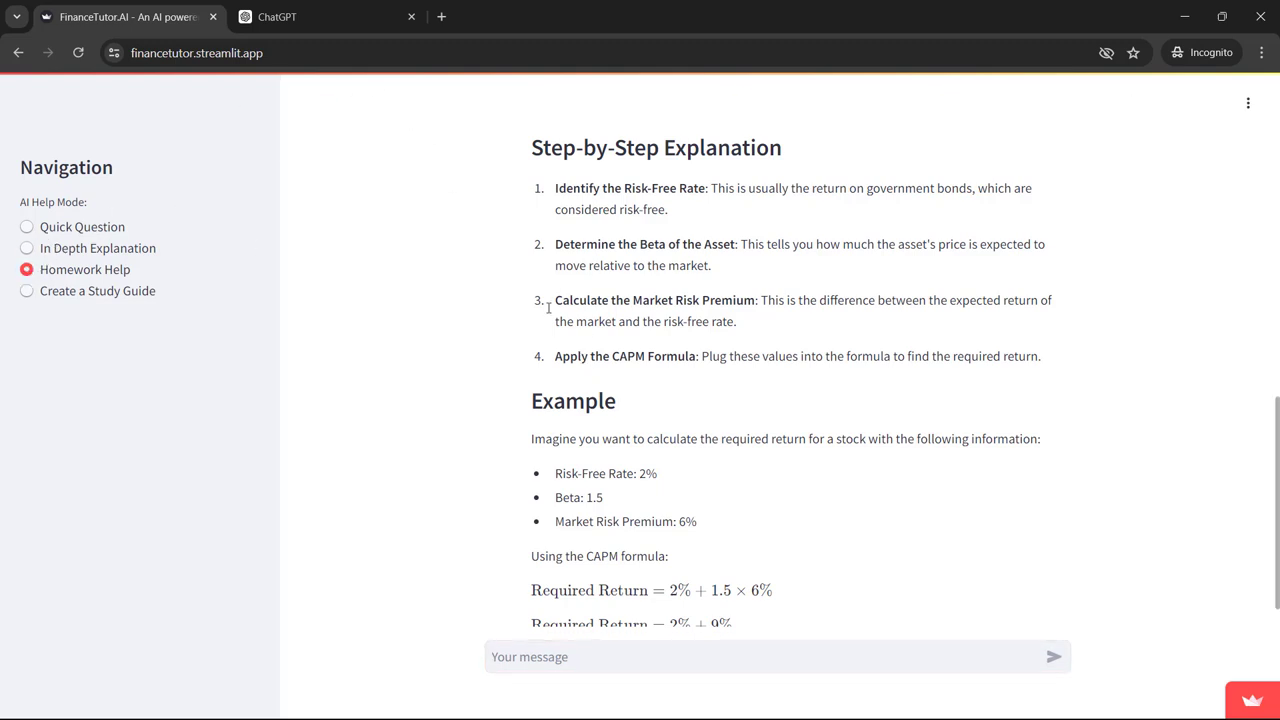
click(628, 662)
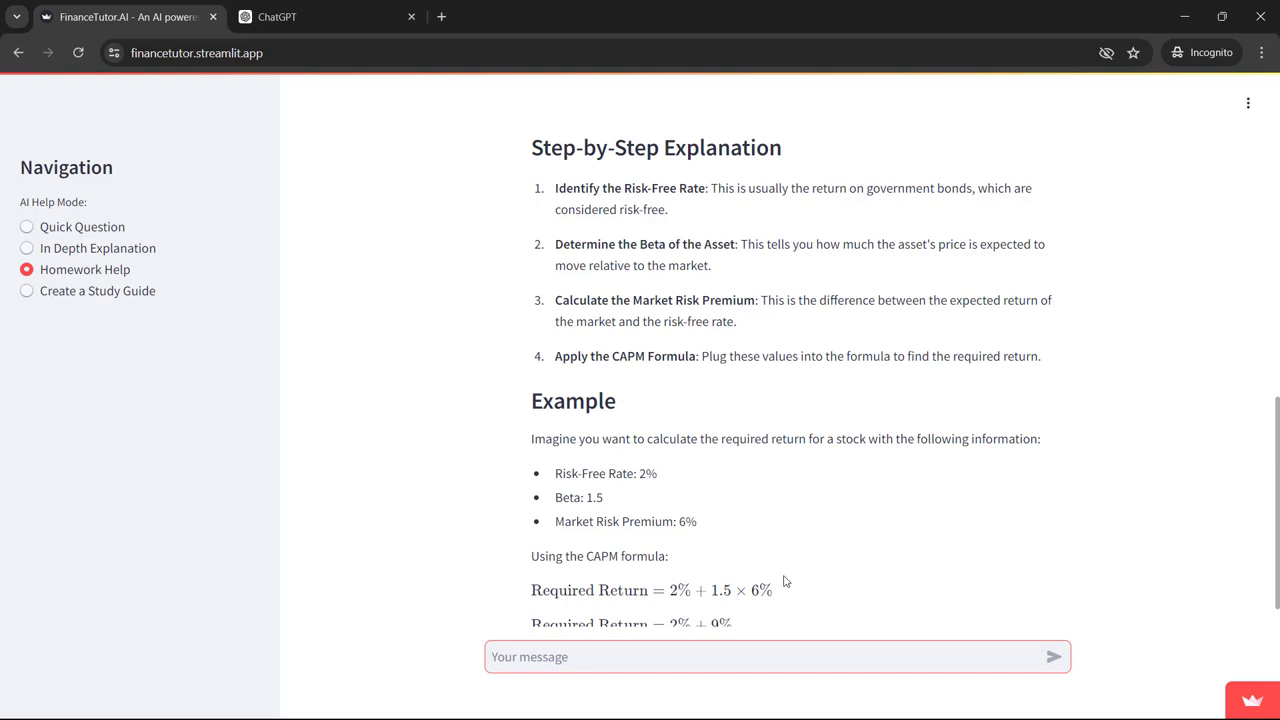
text(Which of the following balance sheet item is classified as a fixed asset? a.	inventory b.	goodwill c.	equipment d.	accounts receivable)
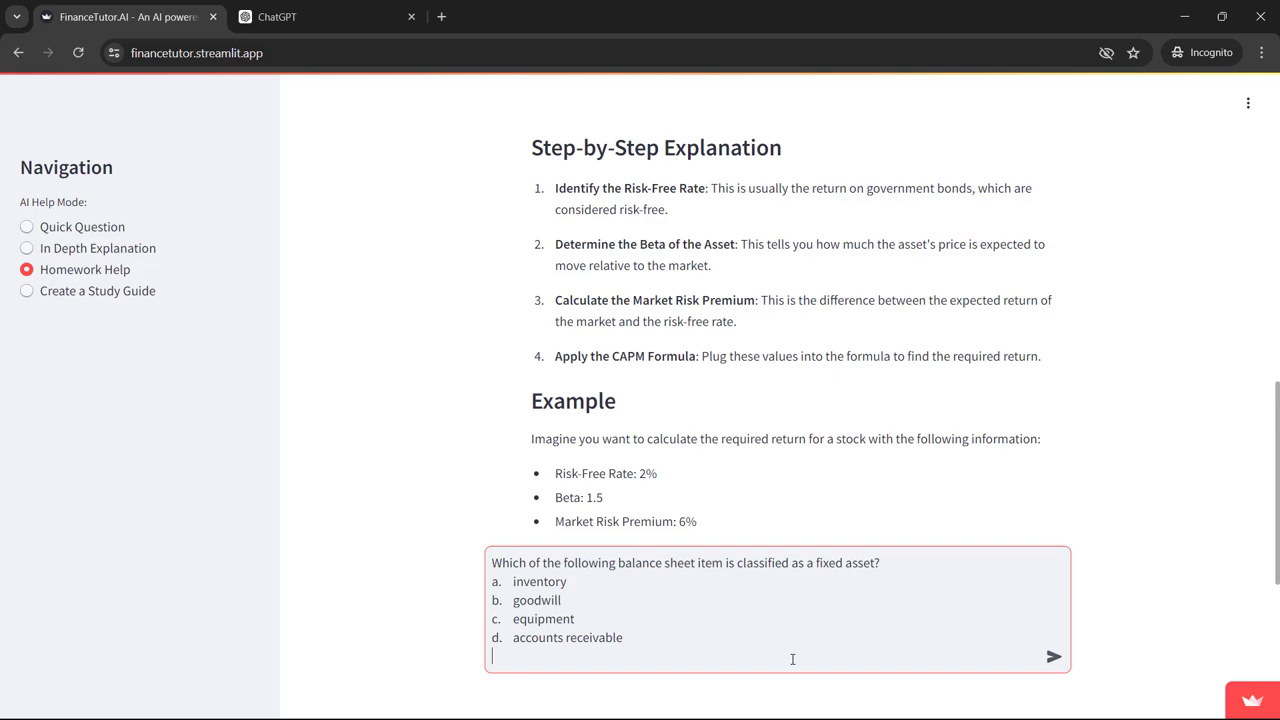
key(Return)
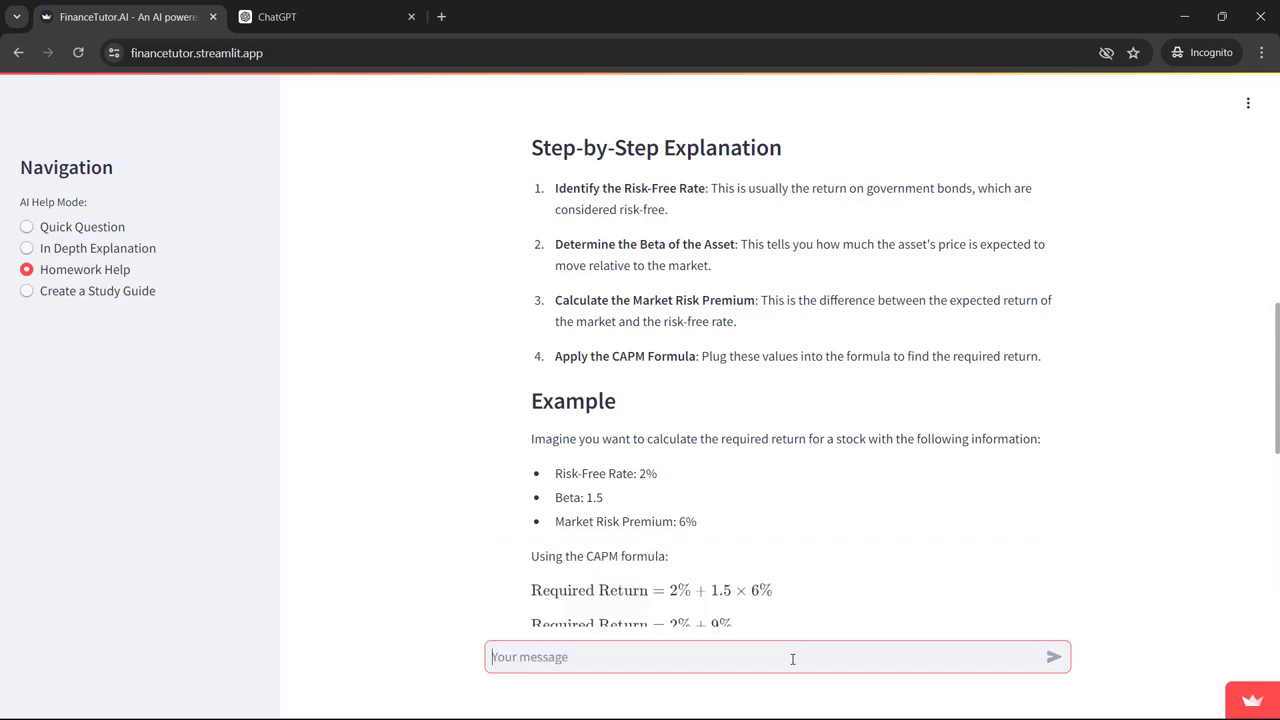
Review the homework answer's definition of fixed assets, its step-by-step breakdown of the options and its conclusion.
scroll(754, 448, down, 15)
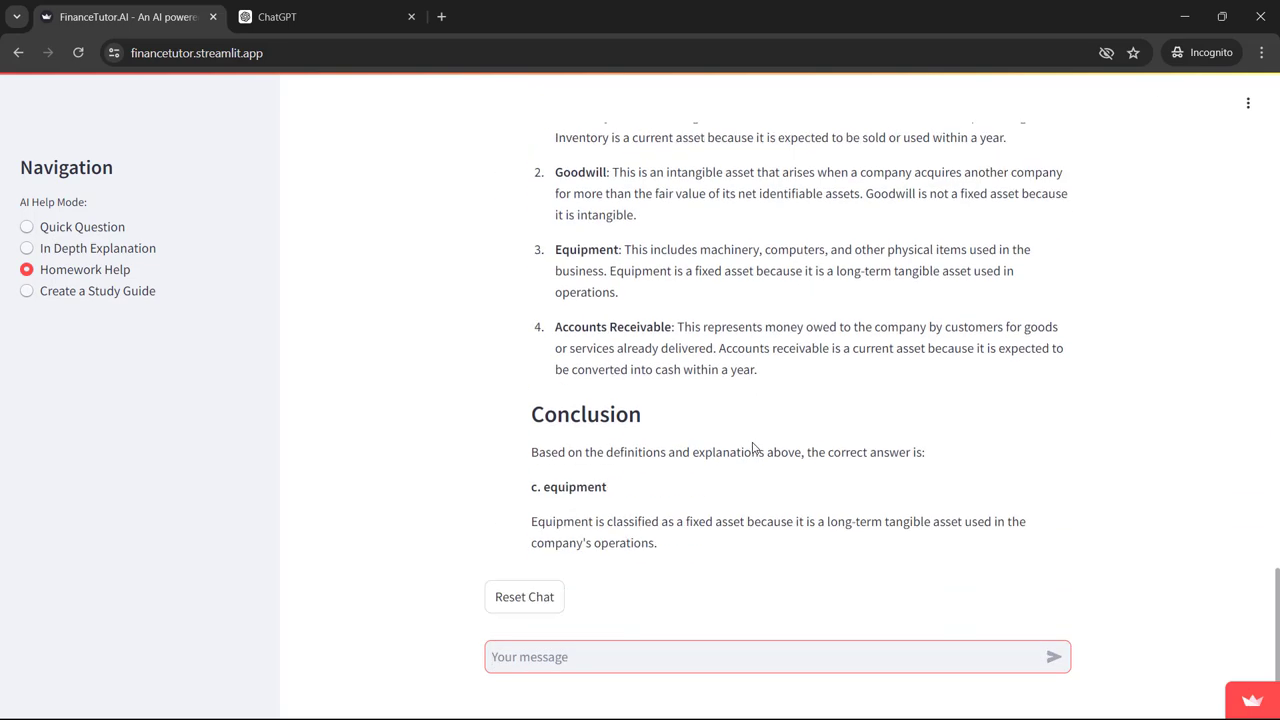
scroll(750, 445, up, 4)
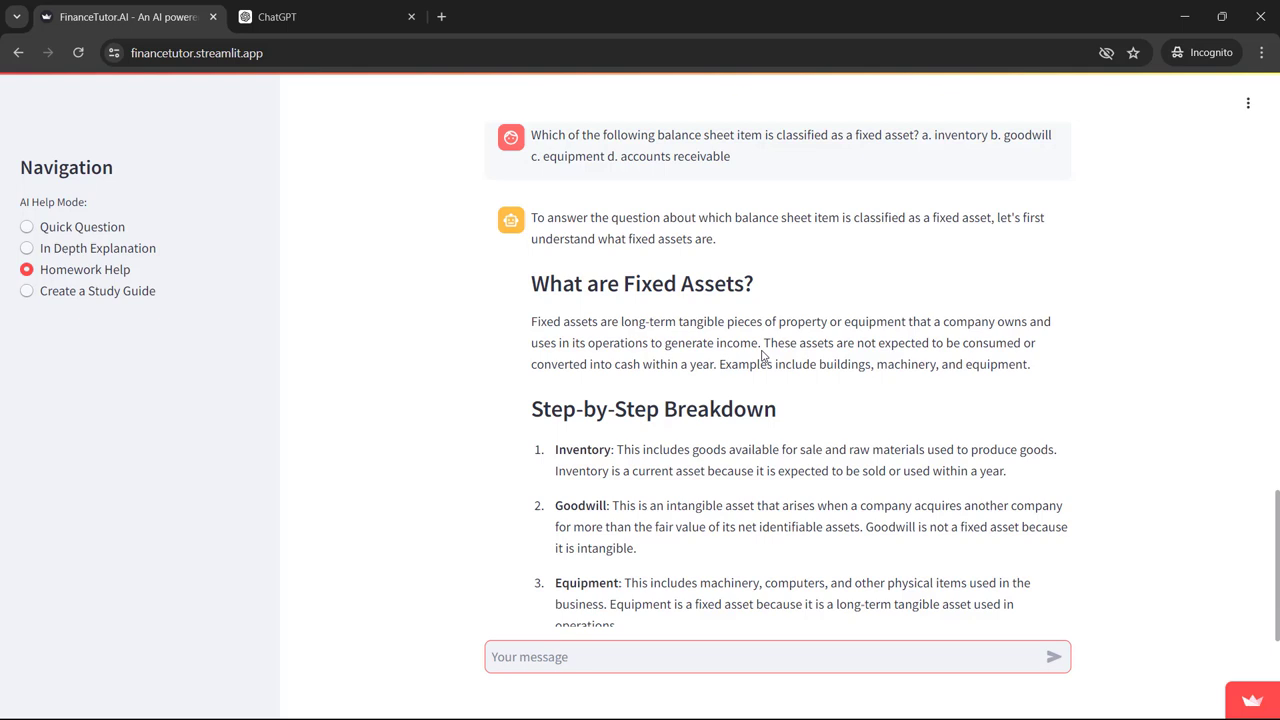
scroll(763, 355, down, 2)
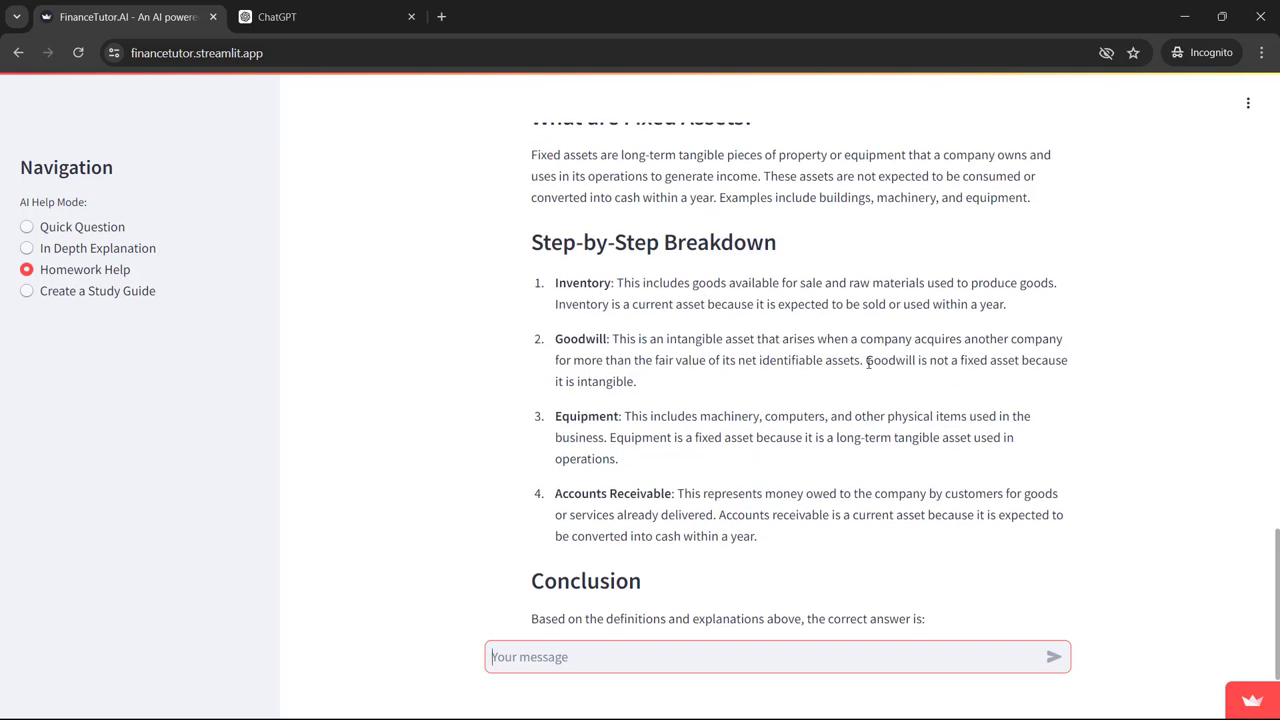
scroll(868, 362, down, 2)
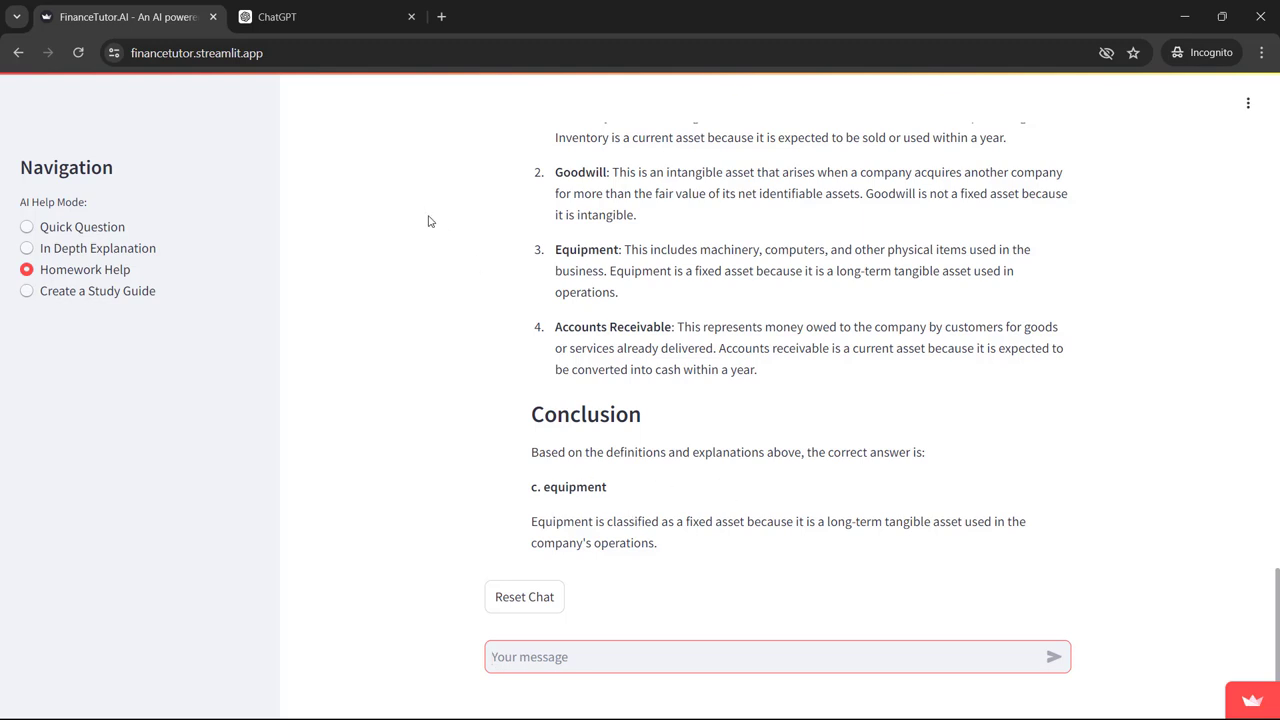
scroll(790, 384, up, 3)
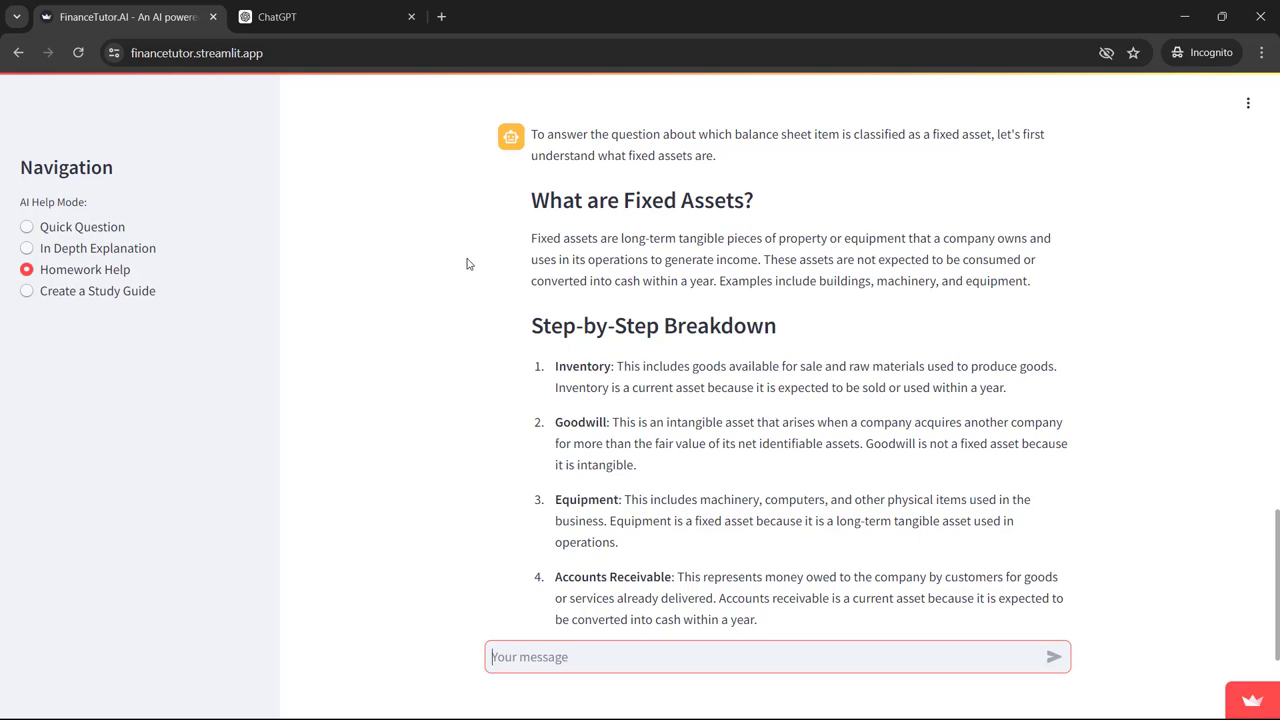
Ask ChatGPT the same fixed asset question with options inventory, goodwill, equipment and accounts receivable, and return to FinanceTutor.AI.
click(325, 20)
text(Which of the following balance sheet item is classified as a fixed asset? a. inventory b. goodwill c. equipment d. accounts receivable)
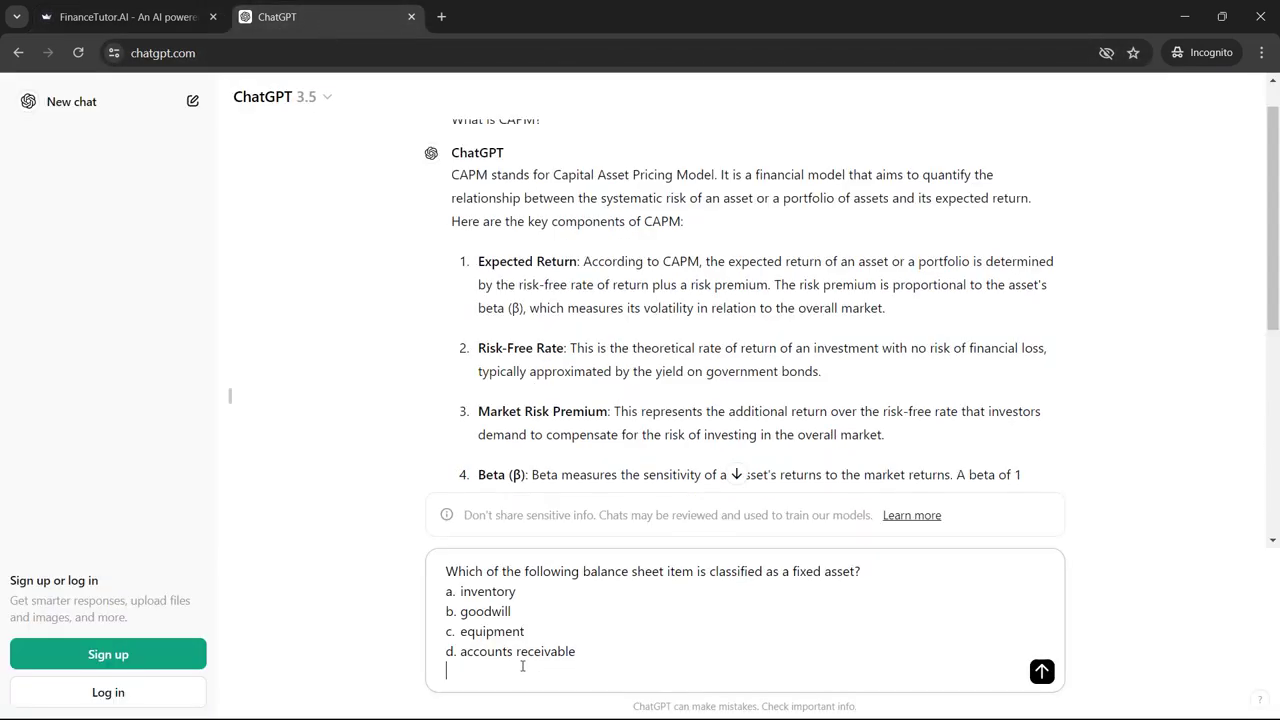
key(Return)
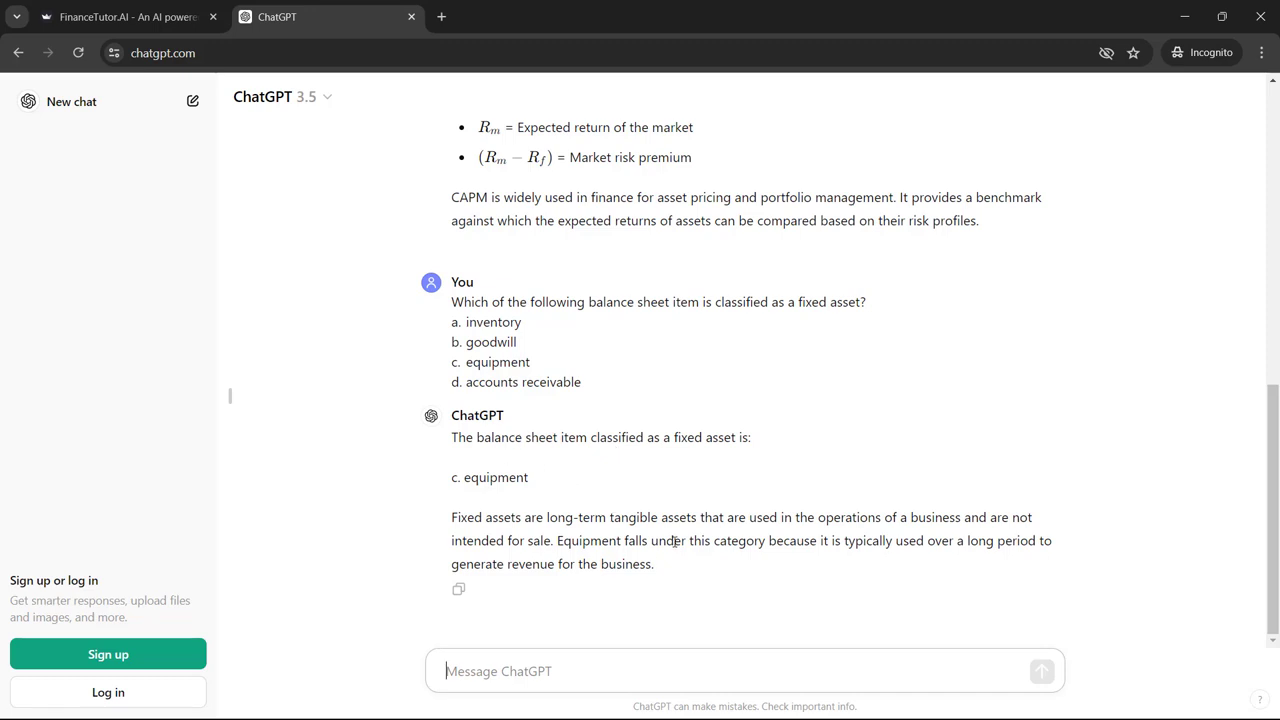
click(101, 18)
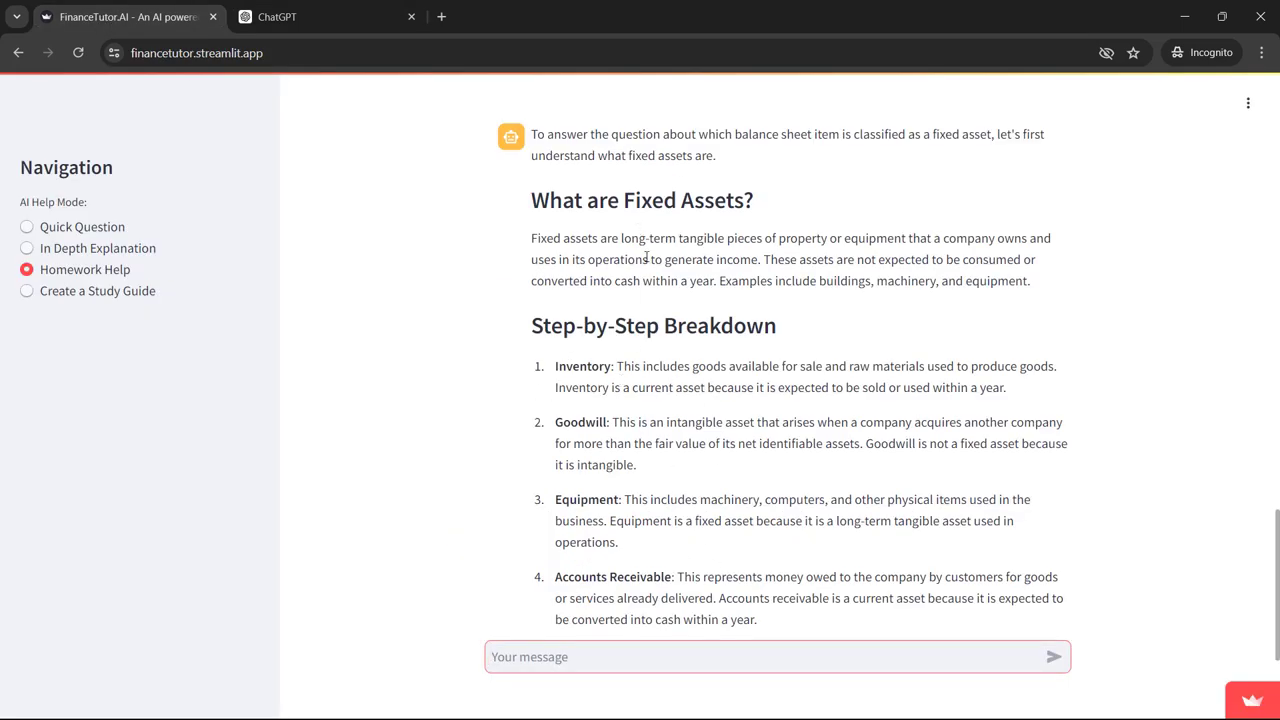
Compare FinanceTutor.AI's step-by-step breakdown and conclusion on fixed assets with ChatGPT's answer to the same question.
drag(1008, 390, 552, 366)
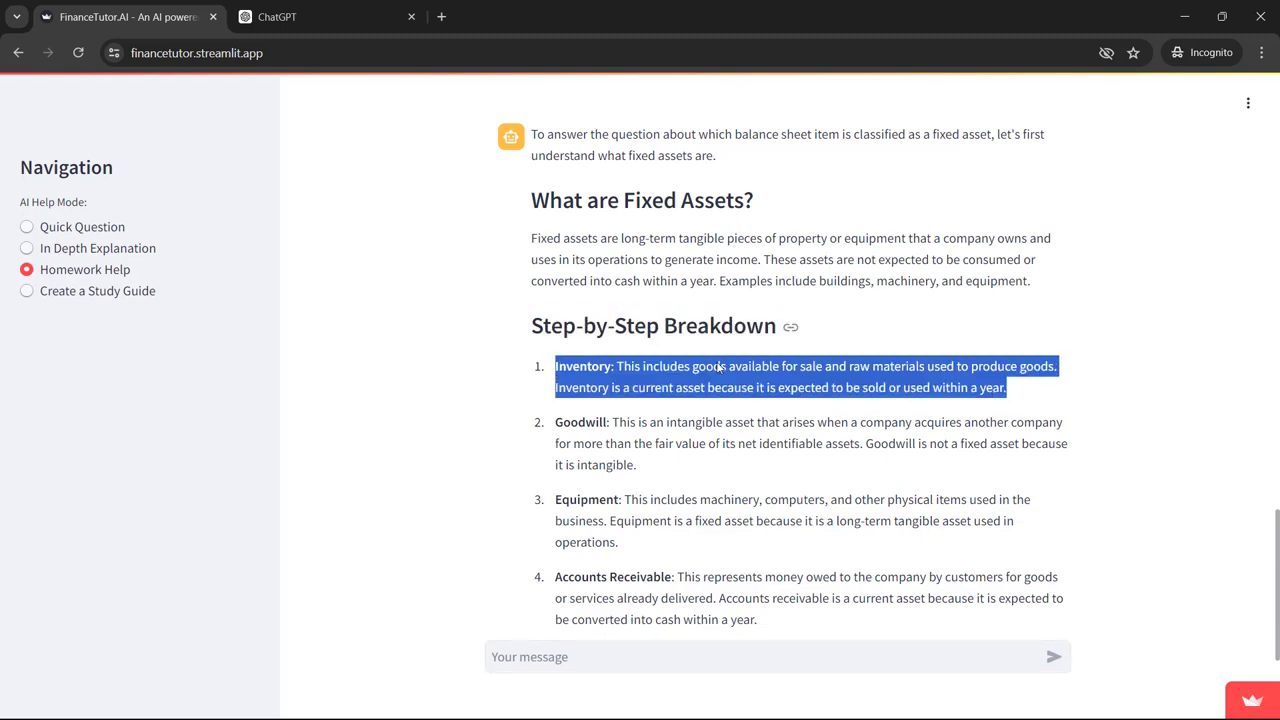
click(809, 418)
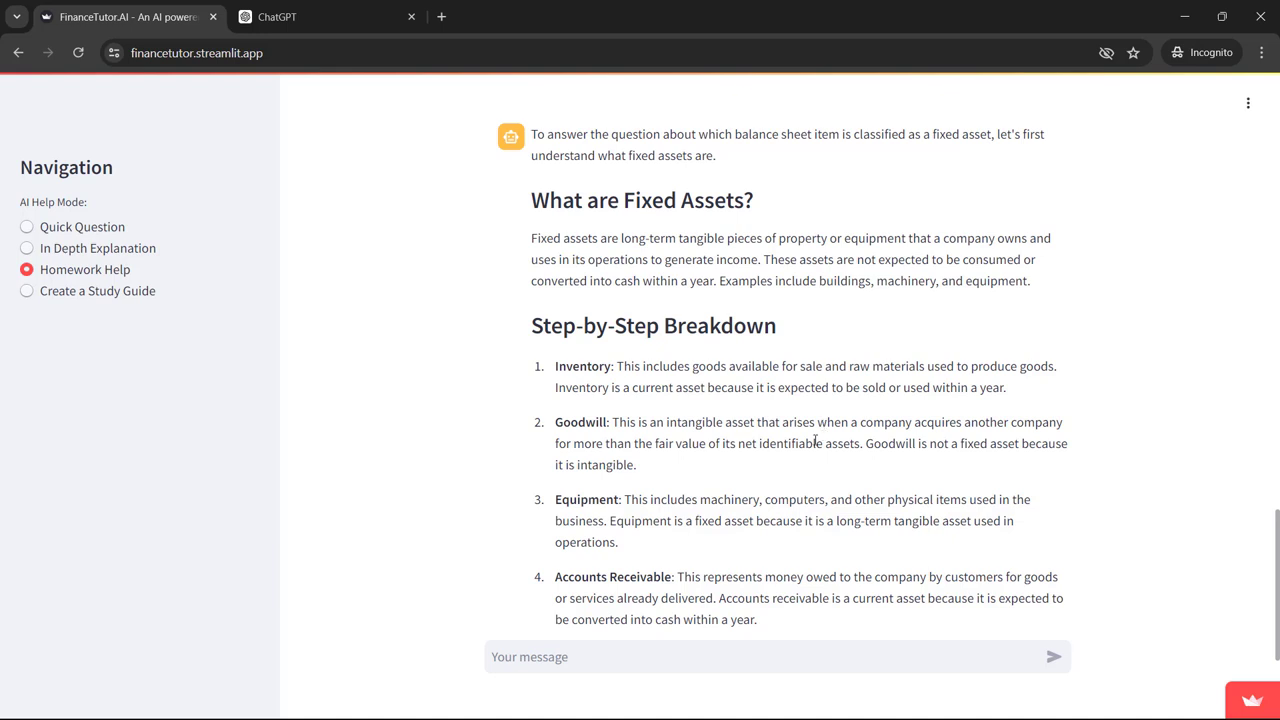
click(276, 17)
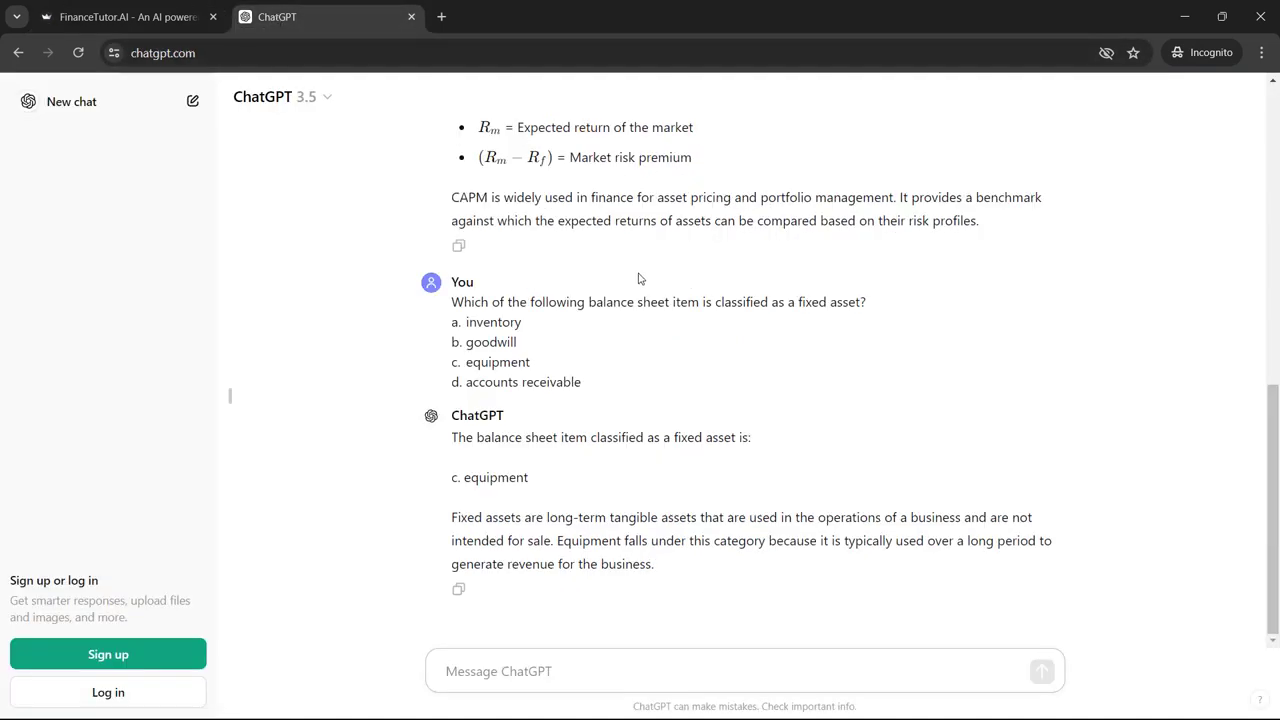
click(88, 21)
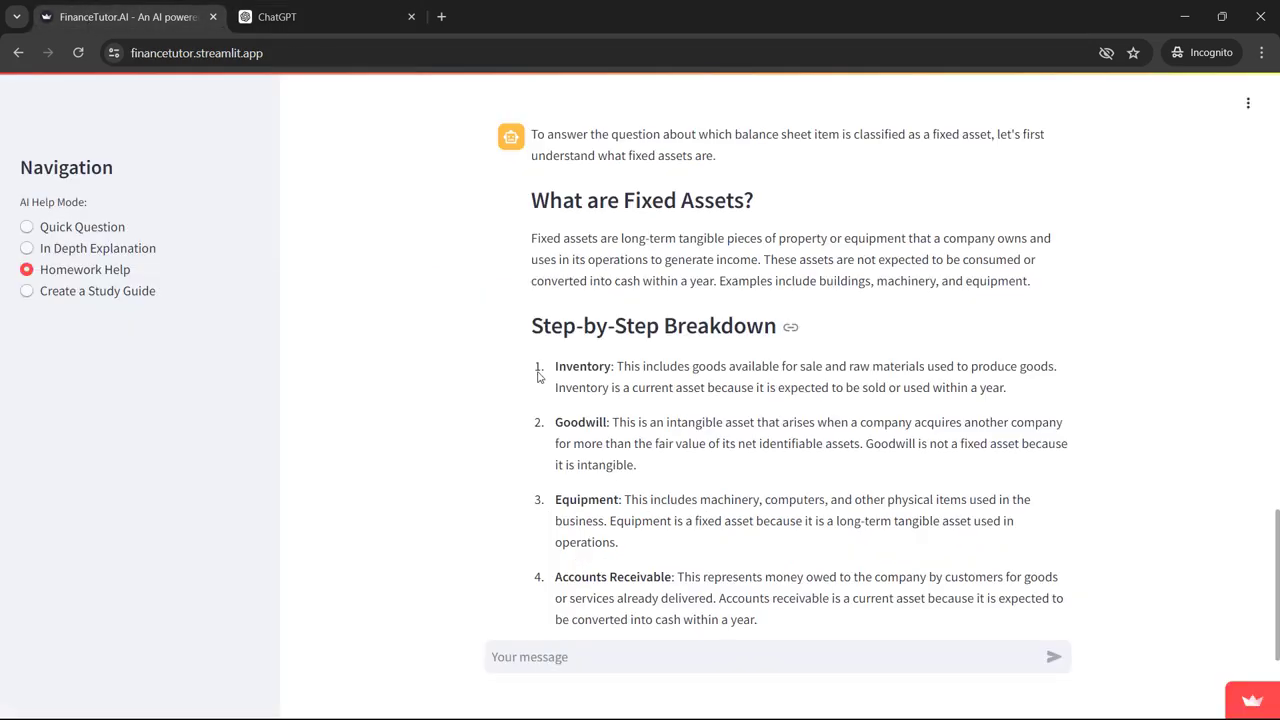
scroll(540, 385, down, 3)
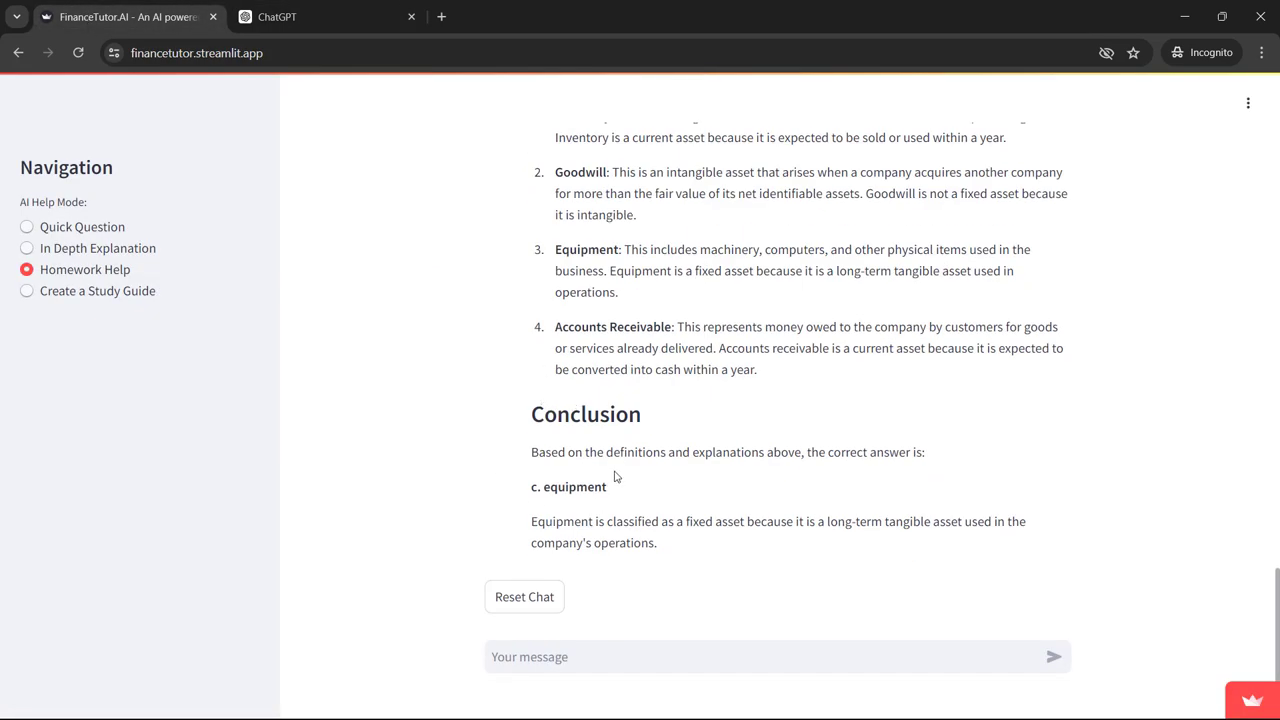
Switch FinanceTutor.AI to the Create a Study Guide mode with Risk and Return as the topic, ready for a message.
click(27, 292)
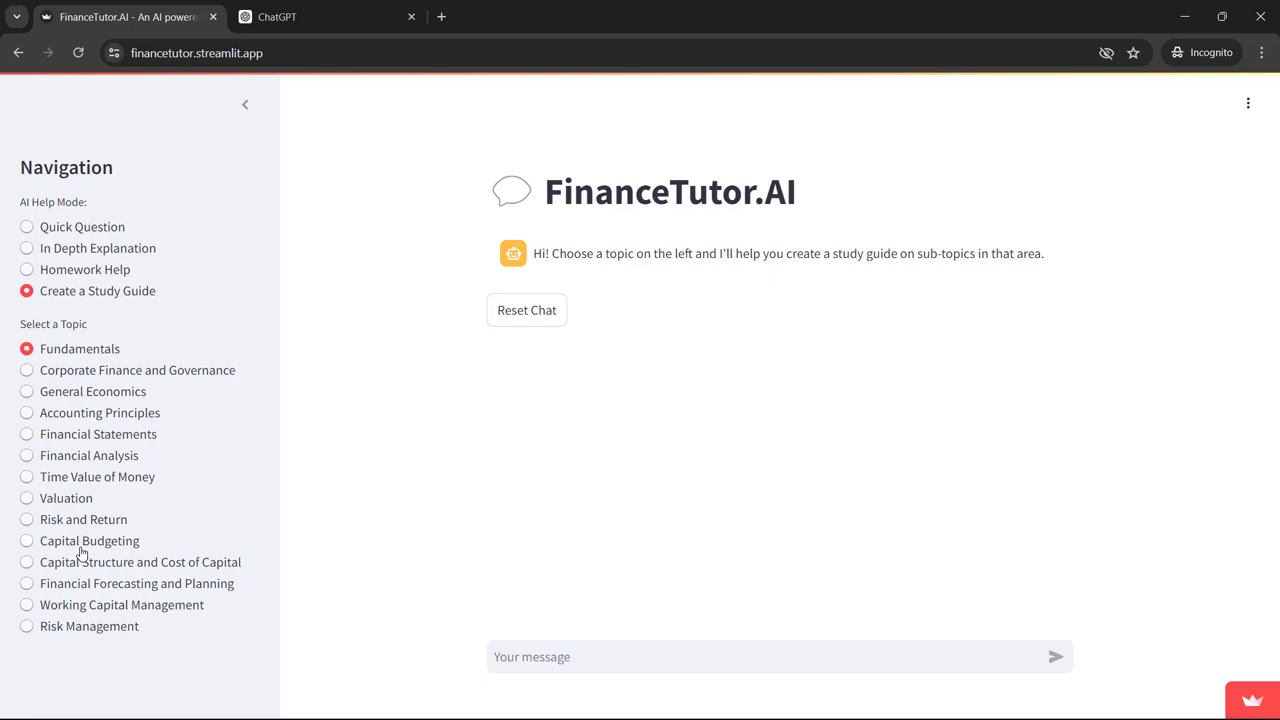
click(28, 524)
click(586, 664)
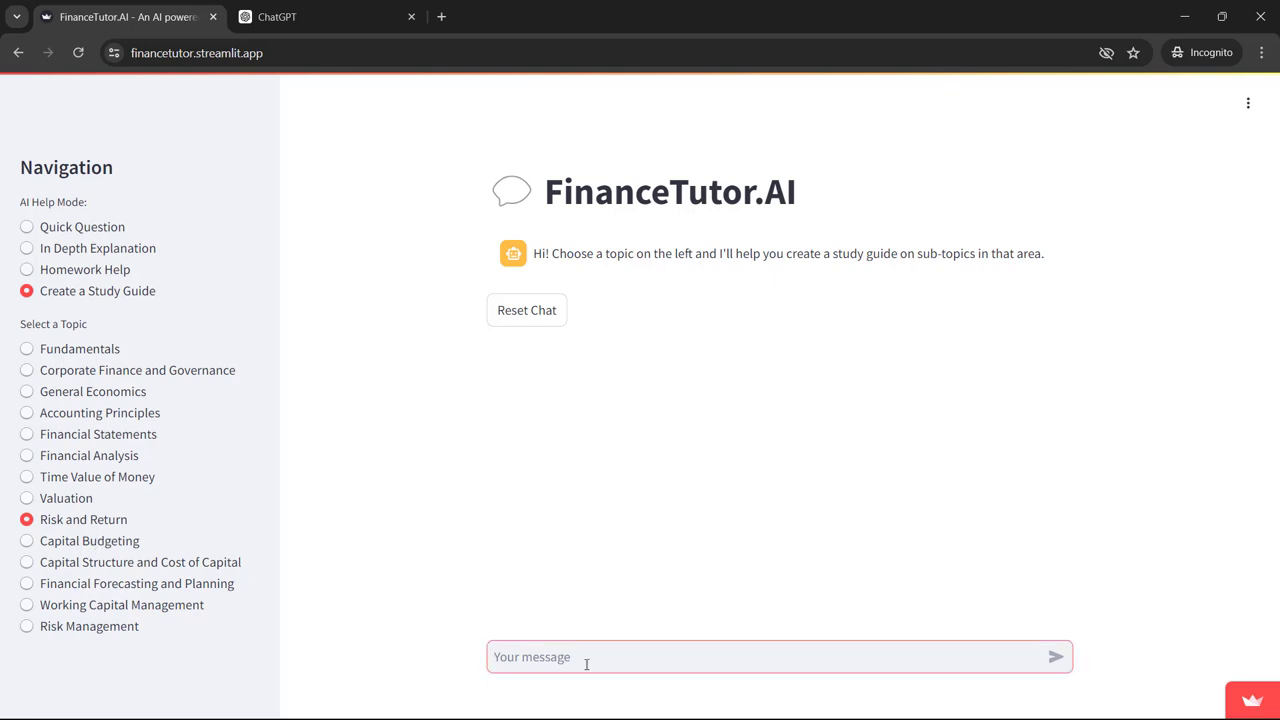
text(Plrtf)
key(BackSpace)
key(BackSpace)
key(BackSpace)
key(BackSpace)
text(o)
key(BackSpace)
text(rovide a stud)
text(y guide on CAP)
text(M)
Submit the request "Create a study guide on CAPM." in place of any drafted message.
key(ctrl+a)
text(Create a study guide on CAPM.)
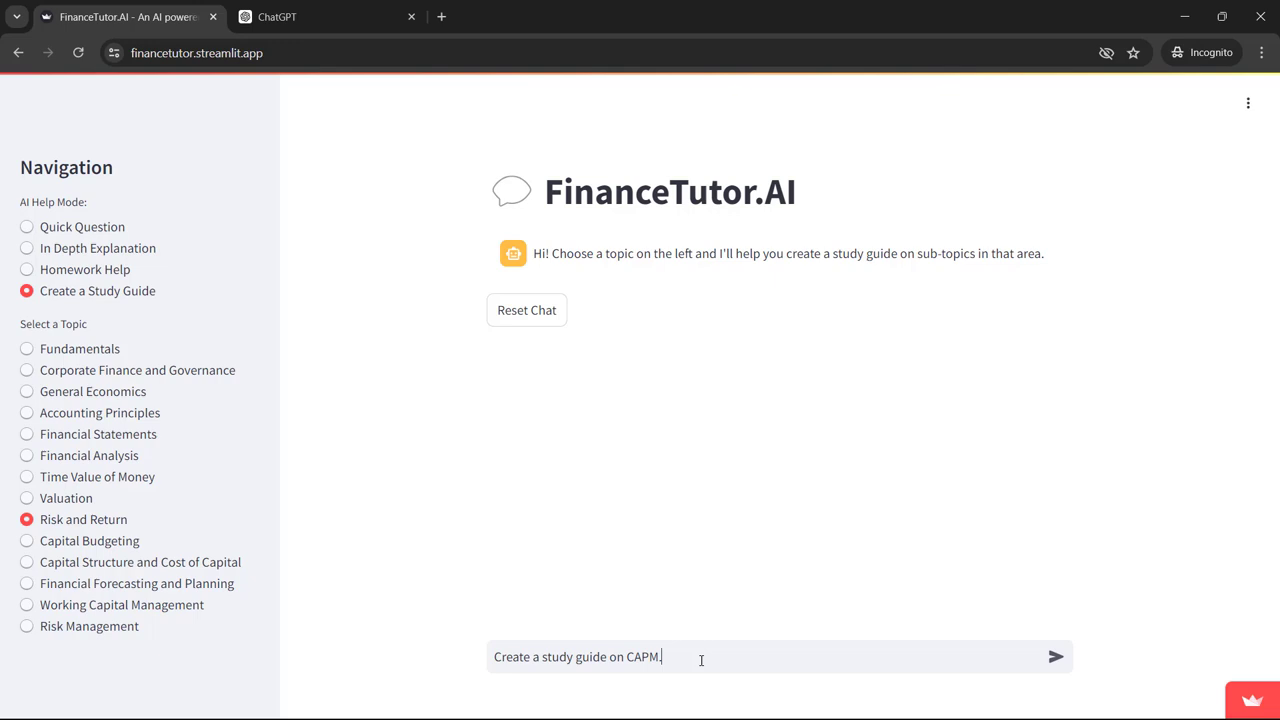
key(Return)
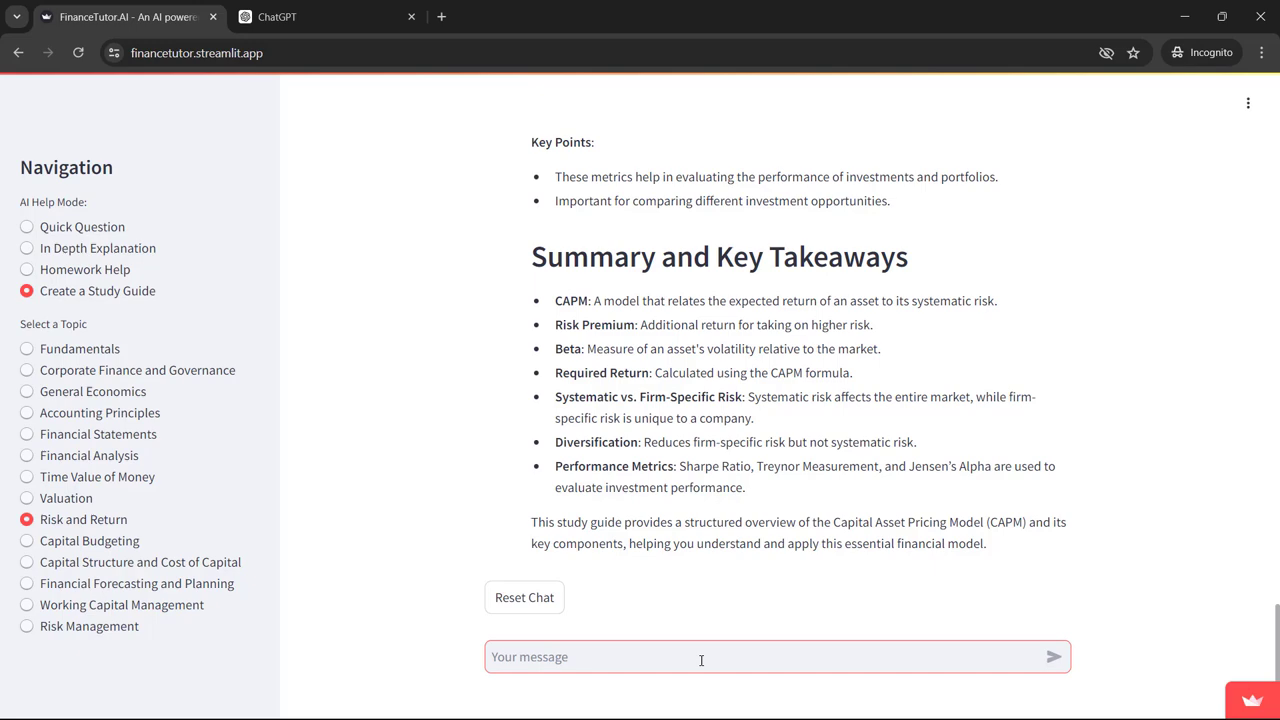
Review the CAPM study guide from its introduction through the key concepts and detailed topic breakdown to the summary and key takeaways.
scroll(680, 414, up, 15)
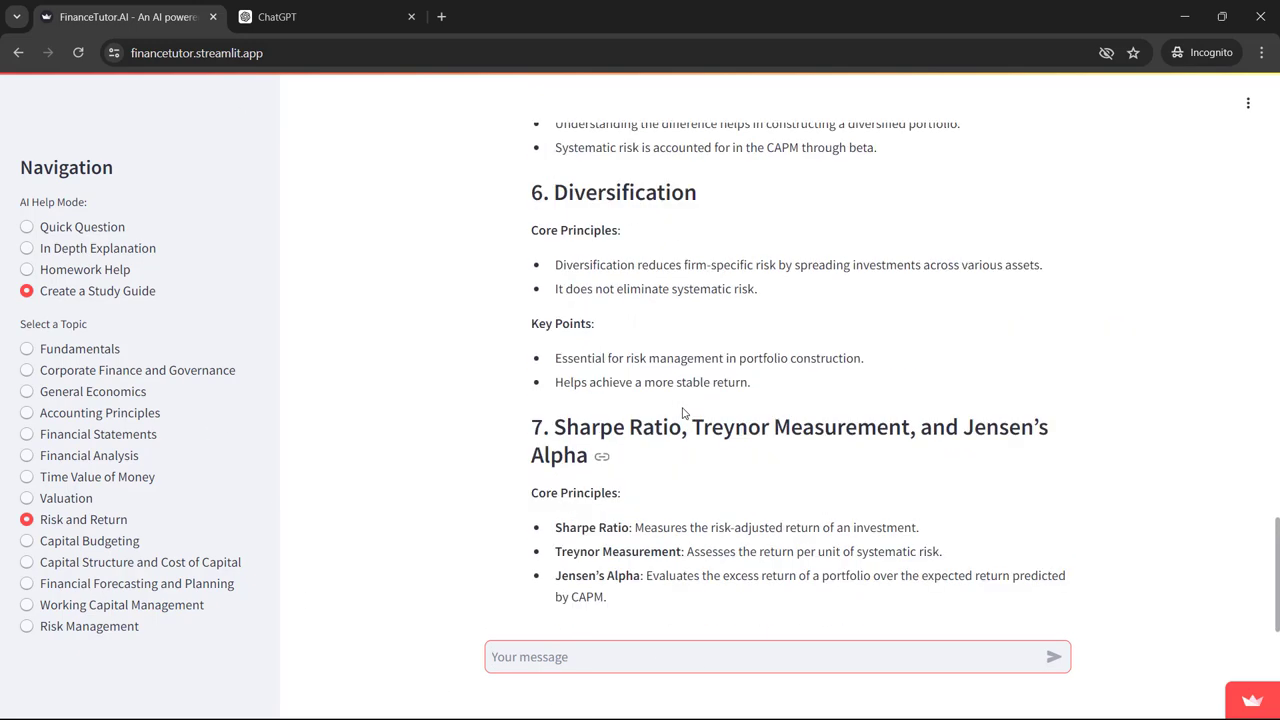
scroll(684, 407, up, 7)
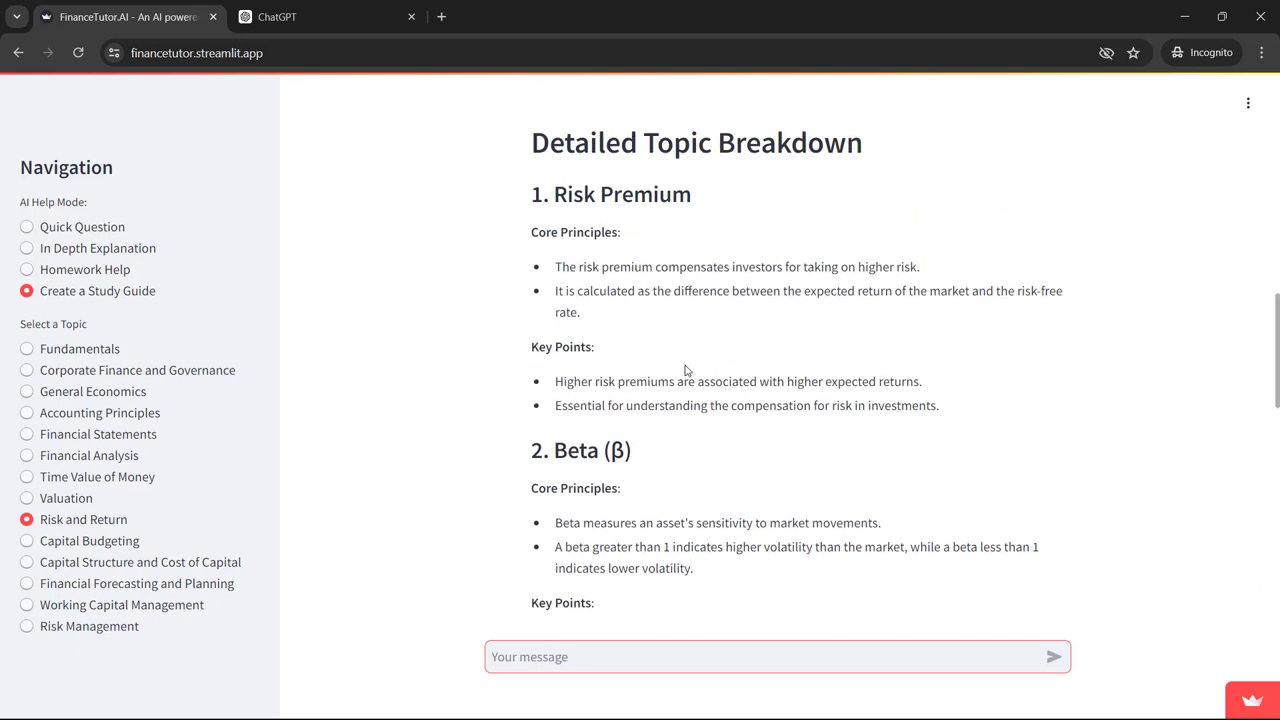
scroll(690, 363, up, 1)
scroll(692, 365, up, 5)
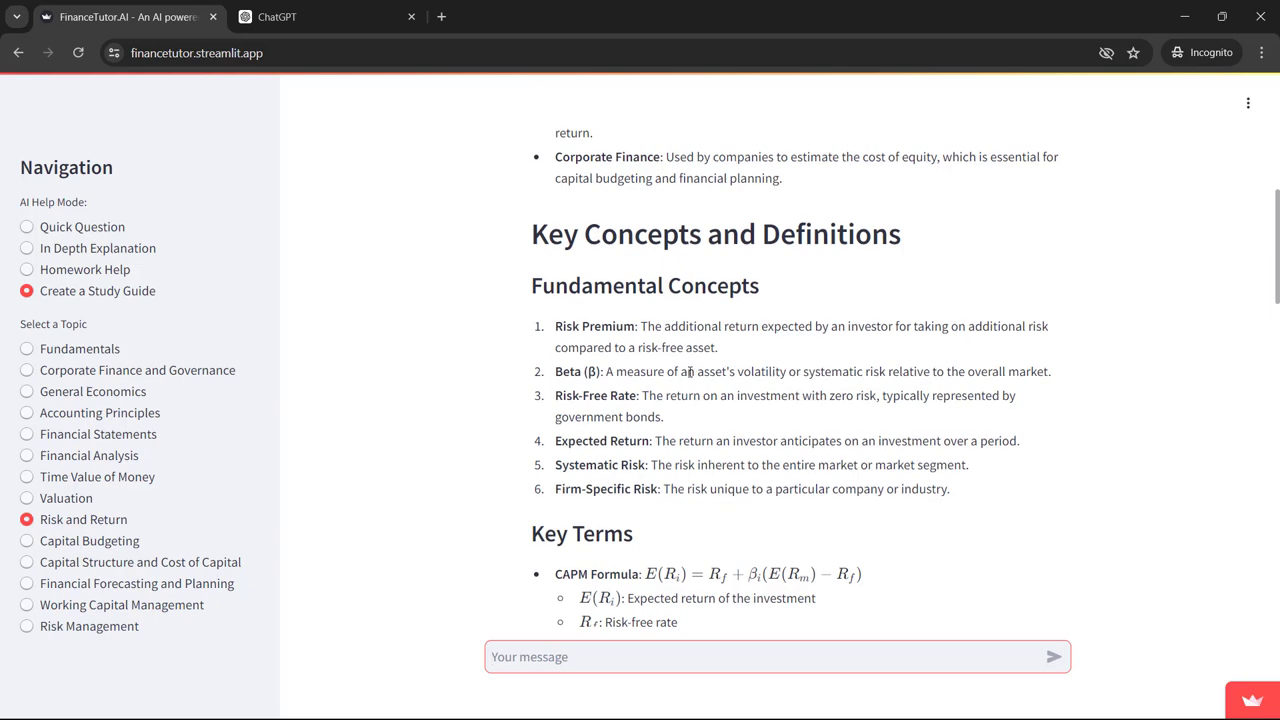
scroll(735, 360, up, 5)
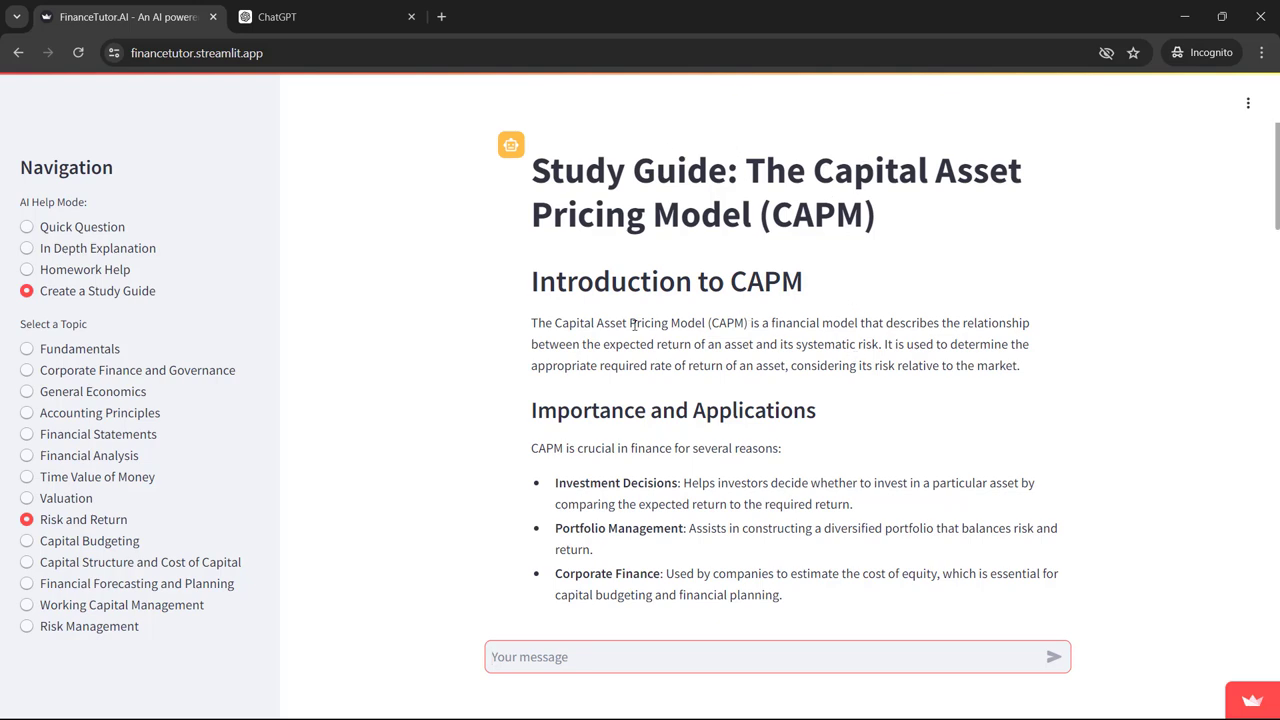
scroll(676, 360, down, 3)
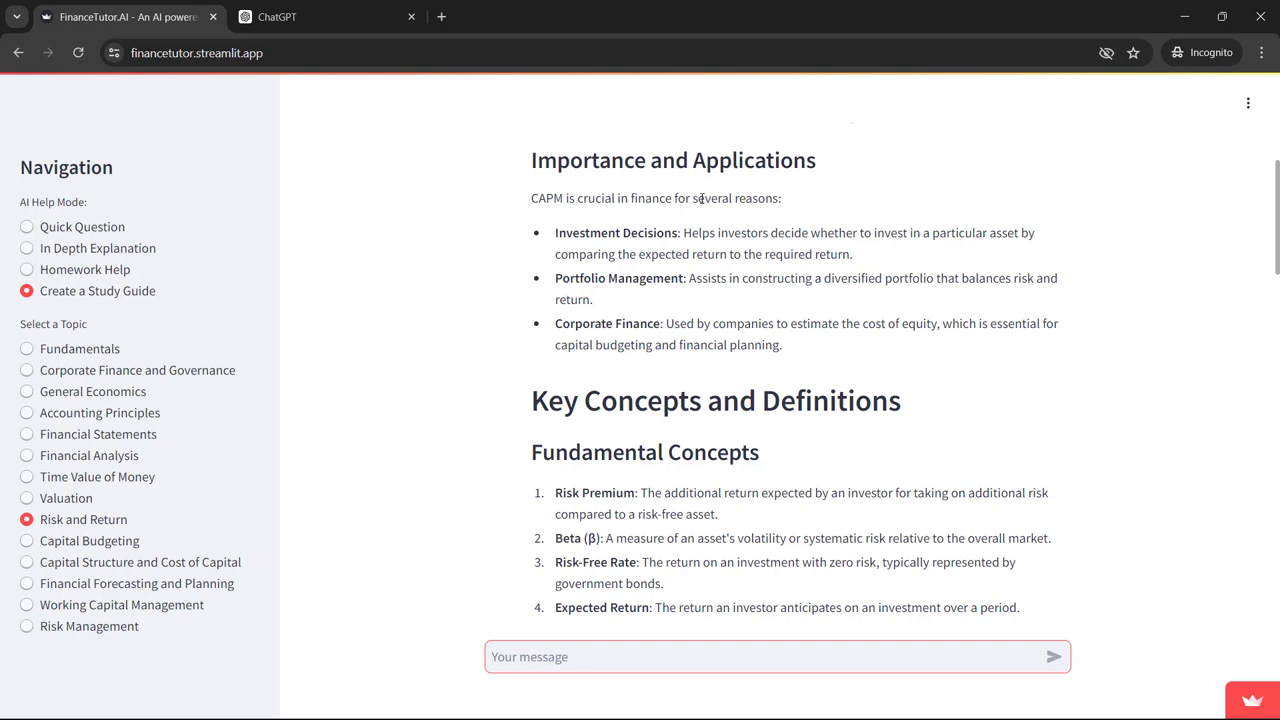
scroll(702, 198, down, 4)
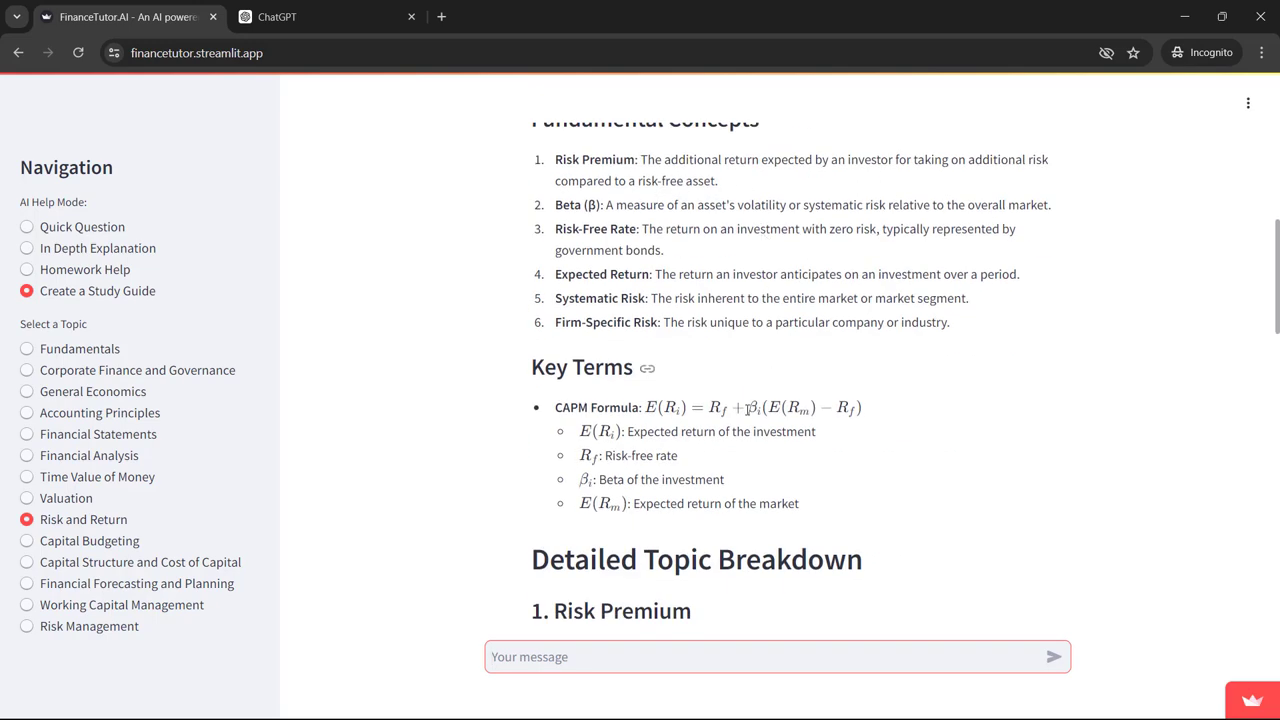
scroll(738, 420, down, 2)
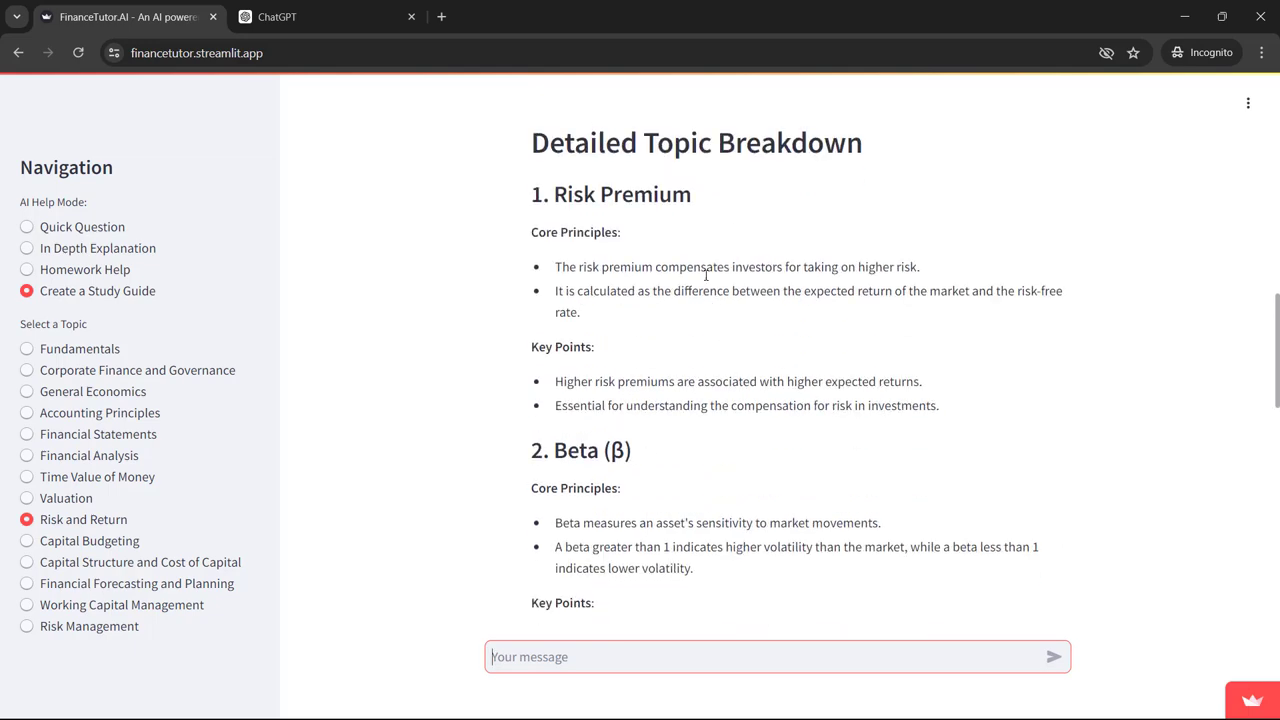
scroll(689, 468, down, 1)
scroll(689, 468, down, 8)
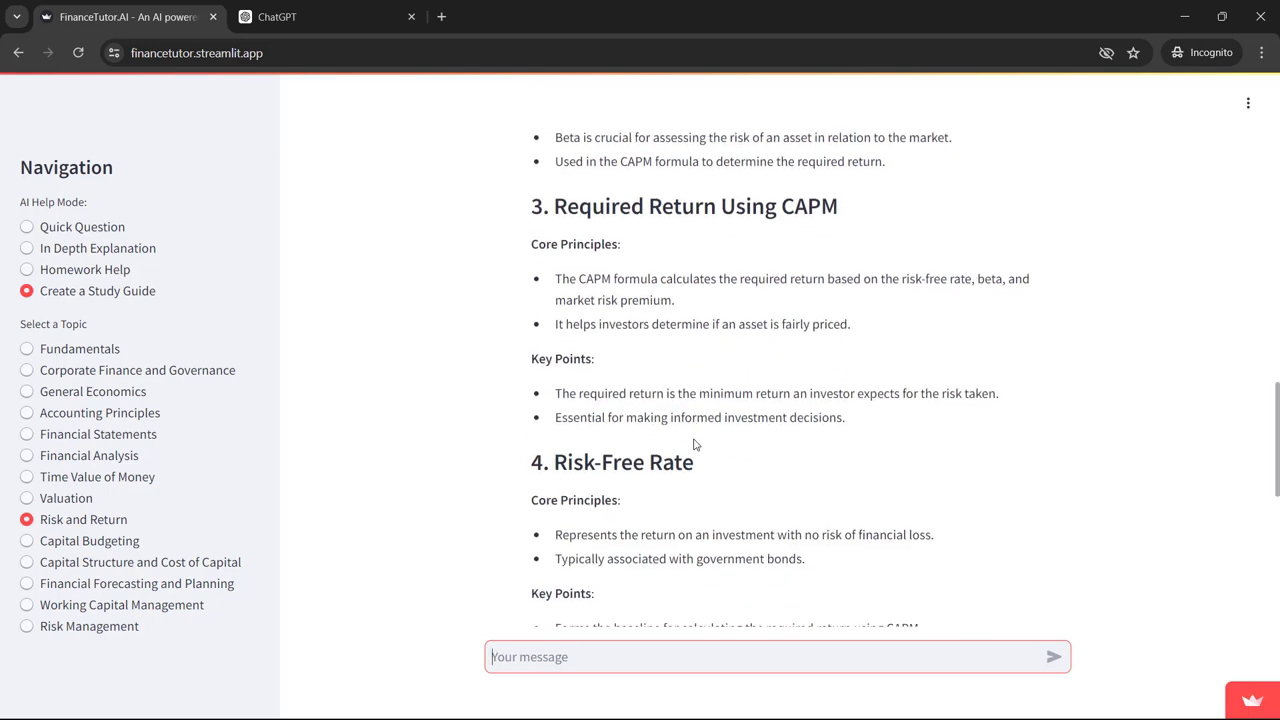
scroll(700, 397, down, 3)
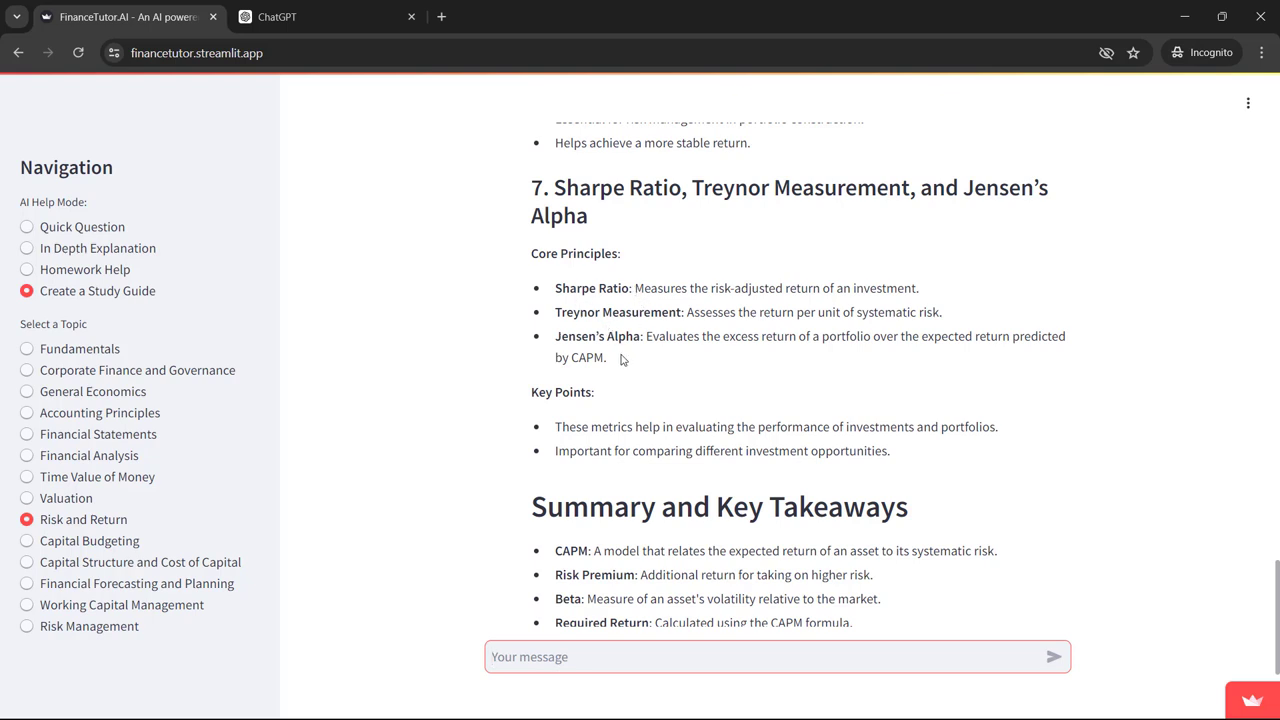
scroll(630, 360, down, 2)
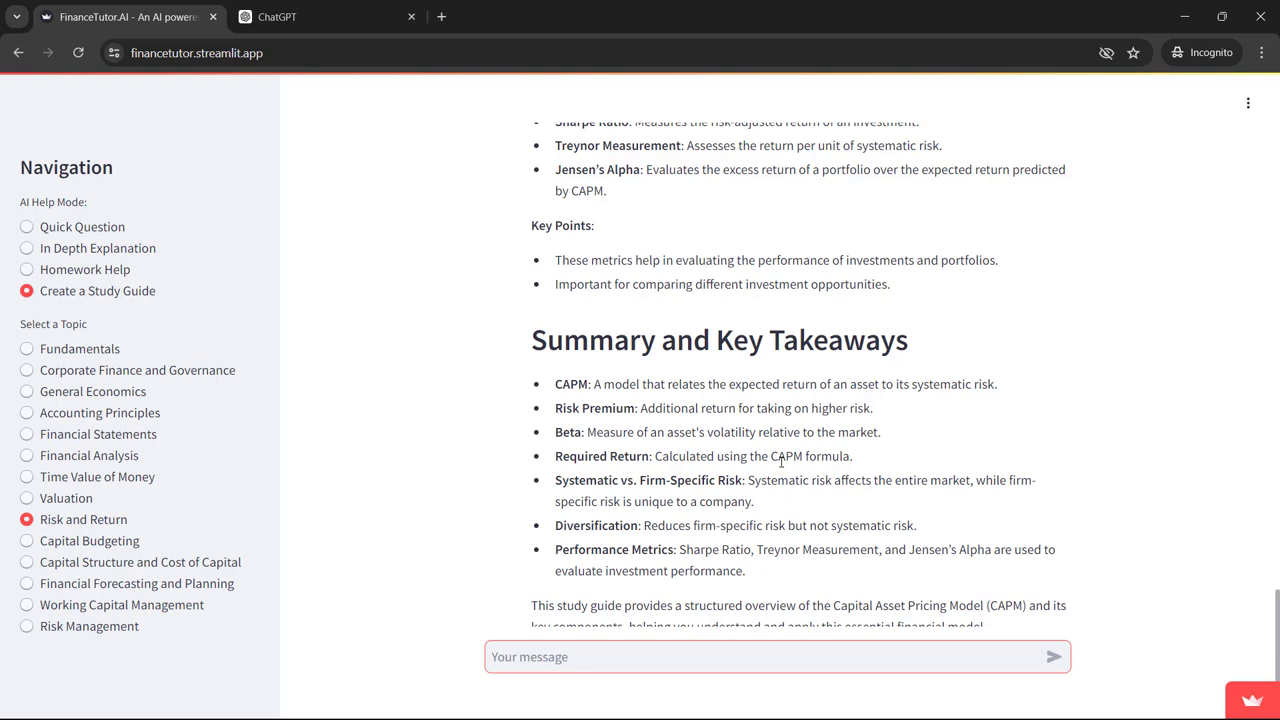
scroll(779, 461, down, 1)
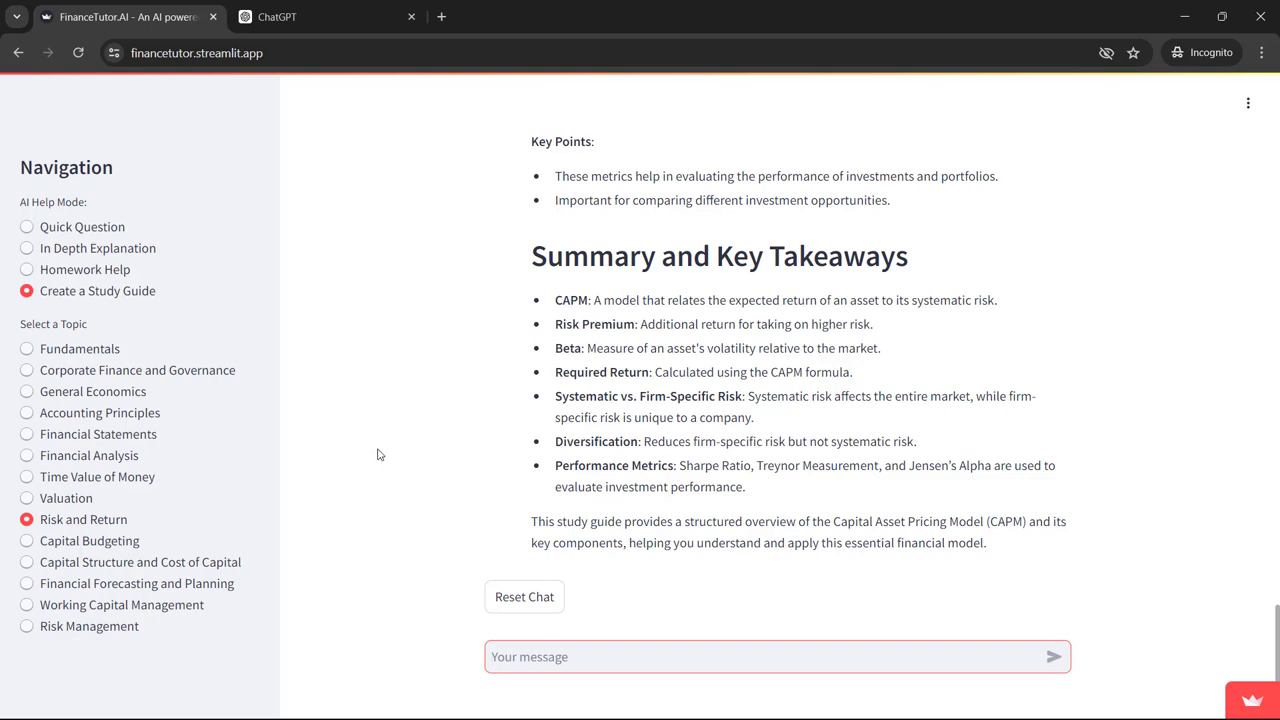
Try the study guide topics Fundamentals, General Economics and Financial Analysis one after another.
click(26, 352)
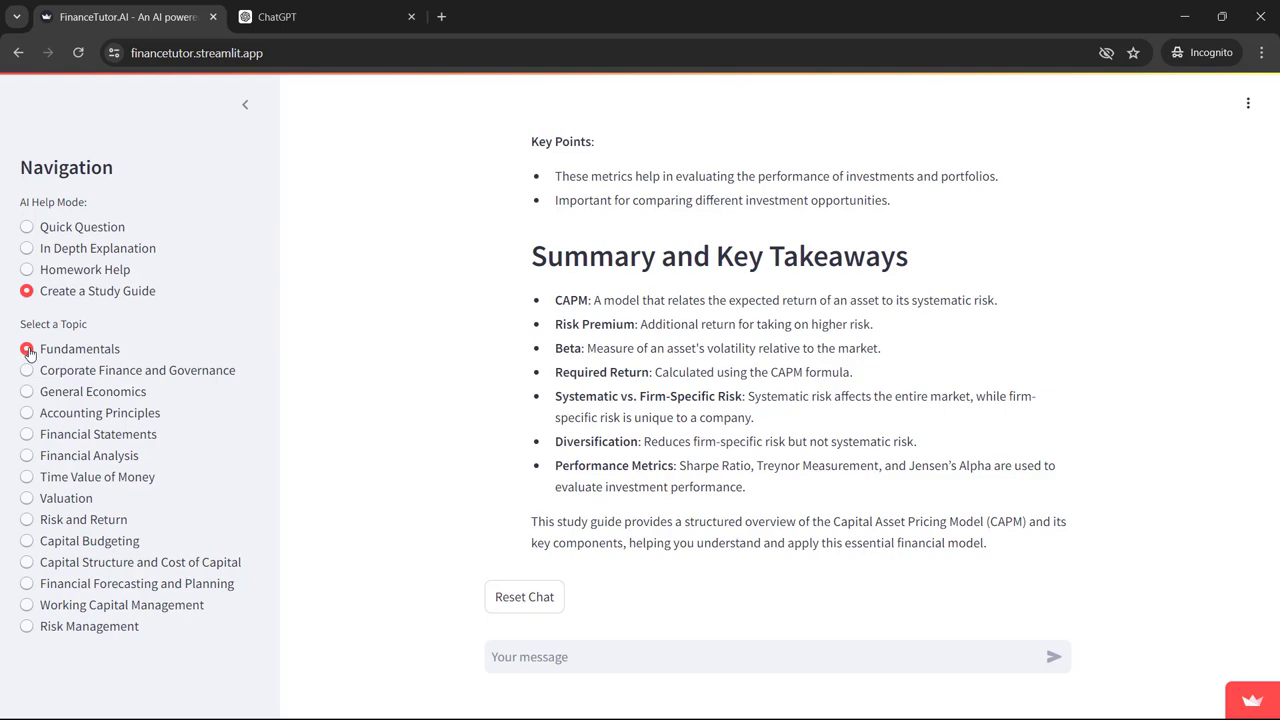
click(86, 392)
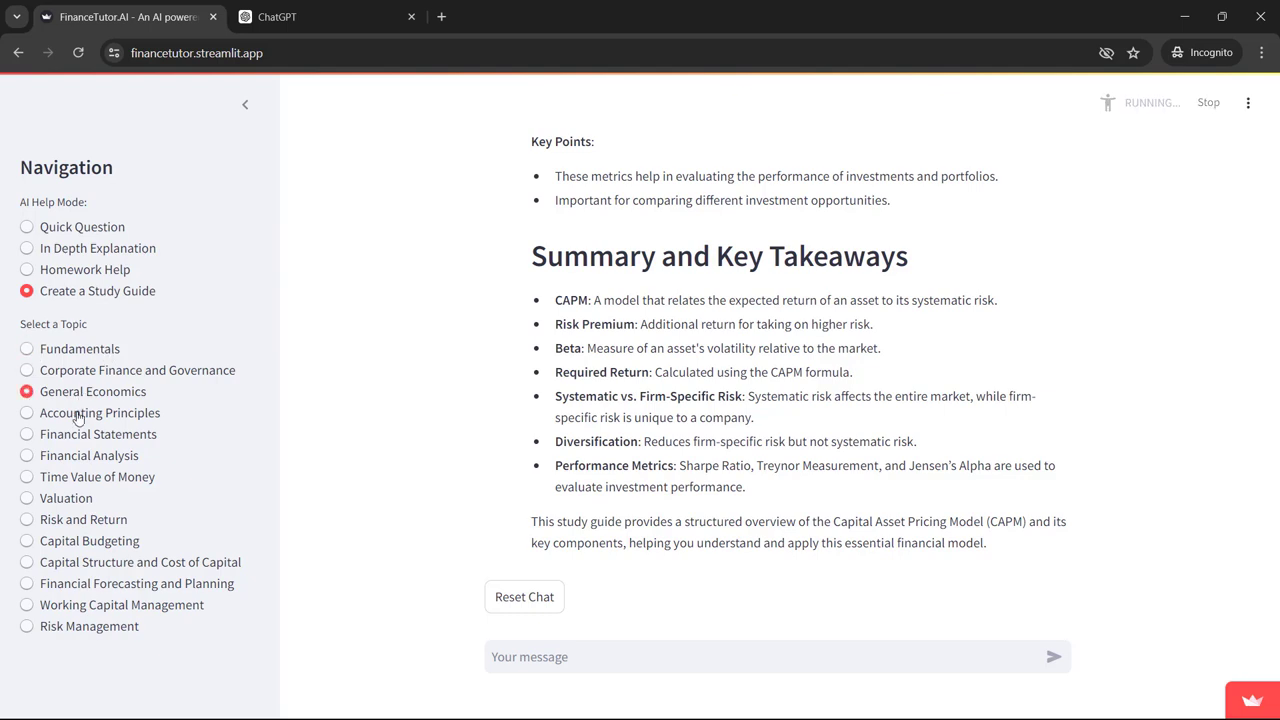
click(72, 458)
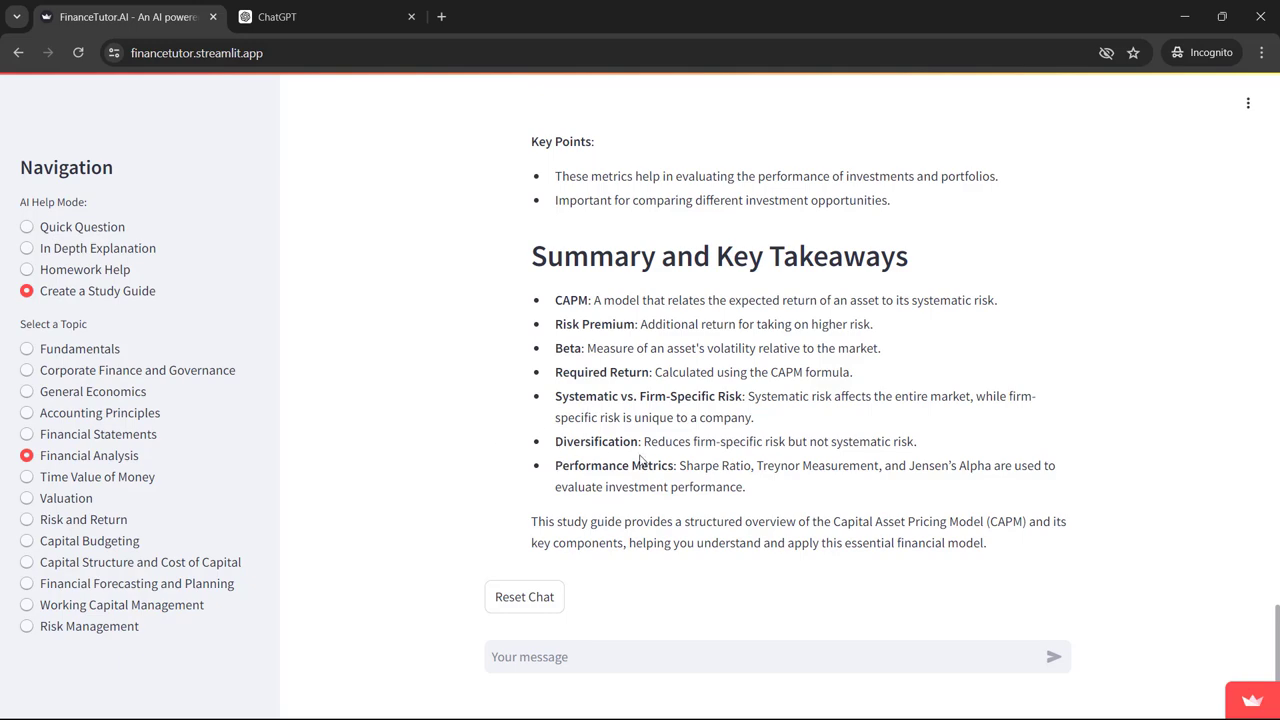
Revisit the beginning of the CAPM study guide and select Risk Management as the study guide topic.
scroll(645, 459, up, 15)
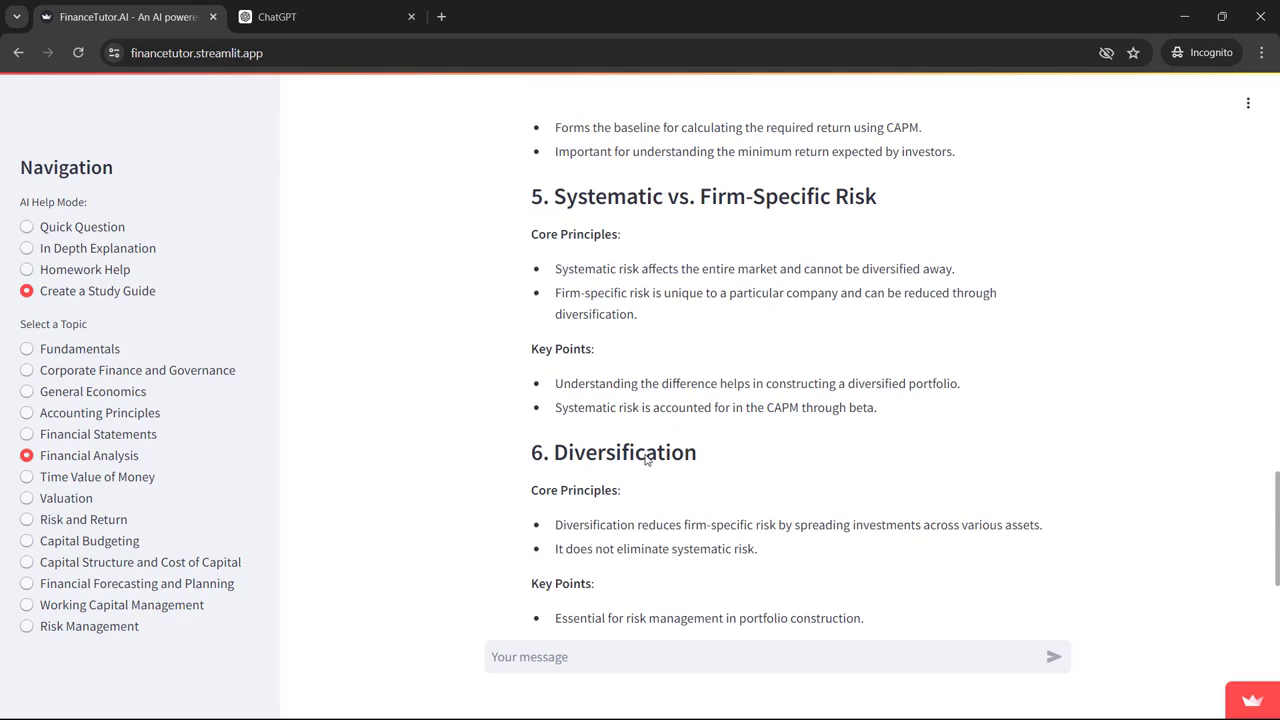
scroll(645, 459, up, 10)
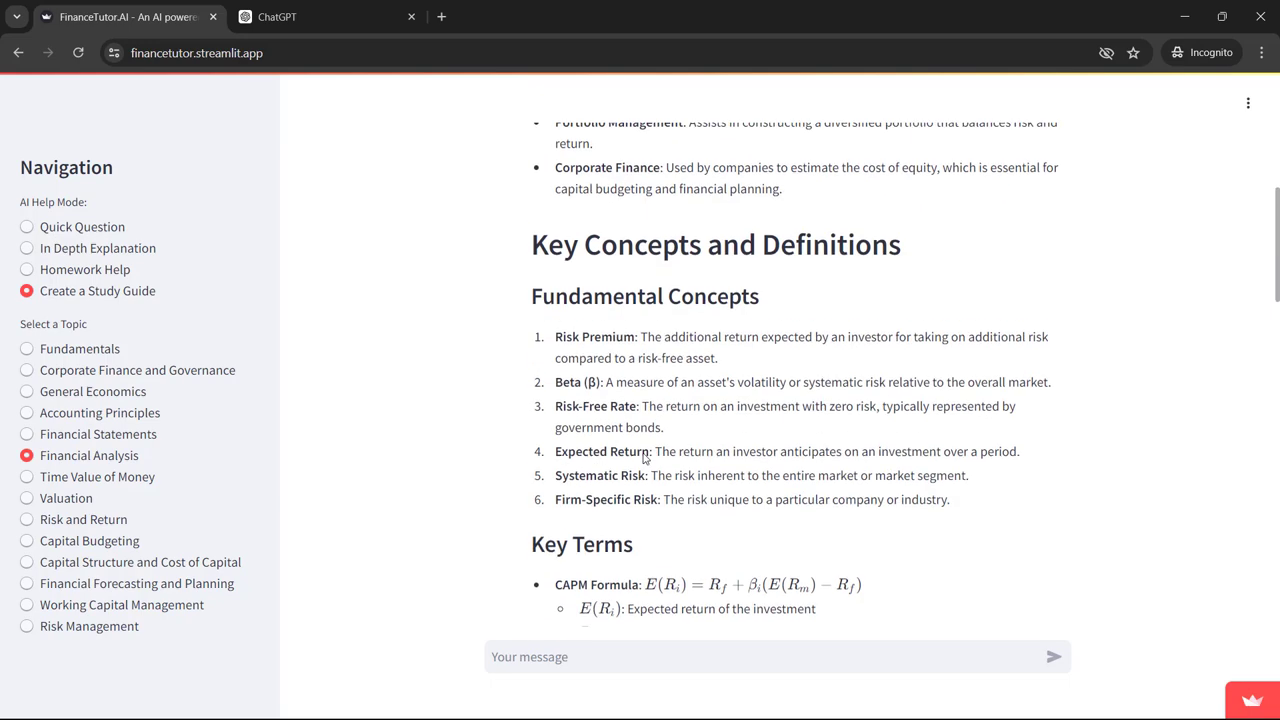
scroll(645, 459, up, 3)
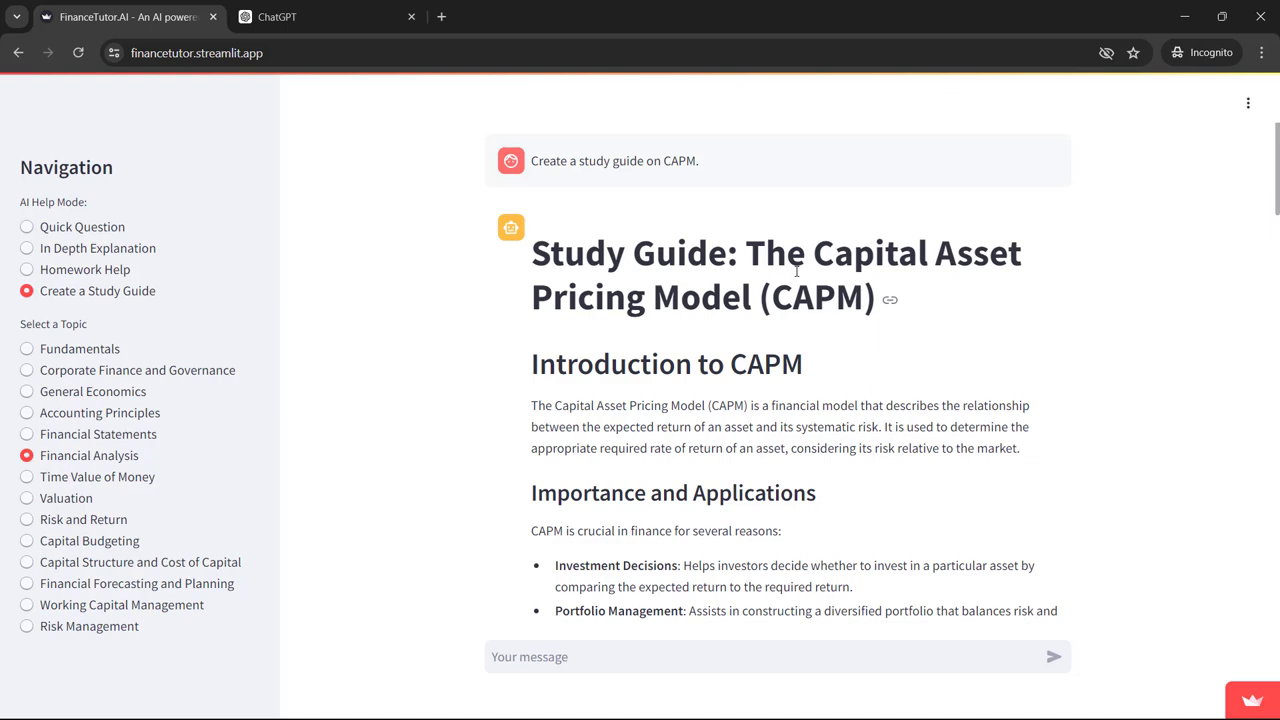
click(89, 626)
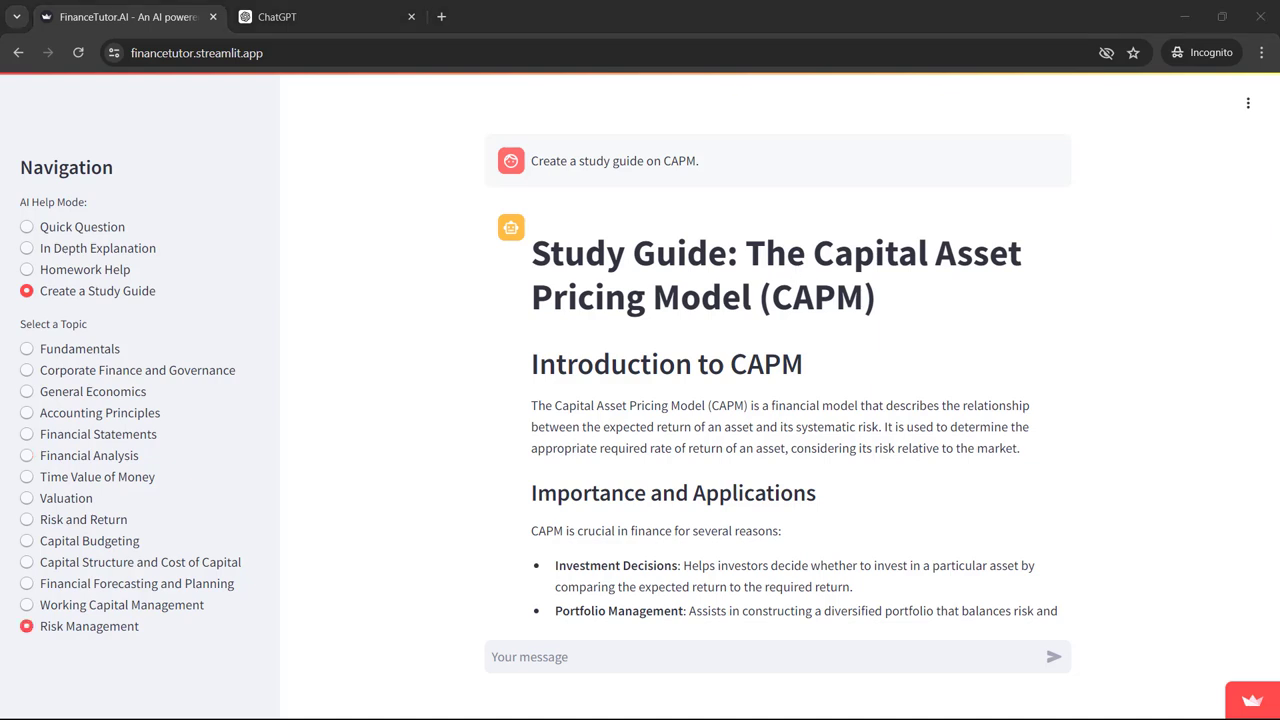